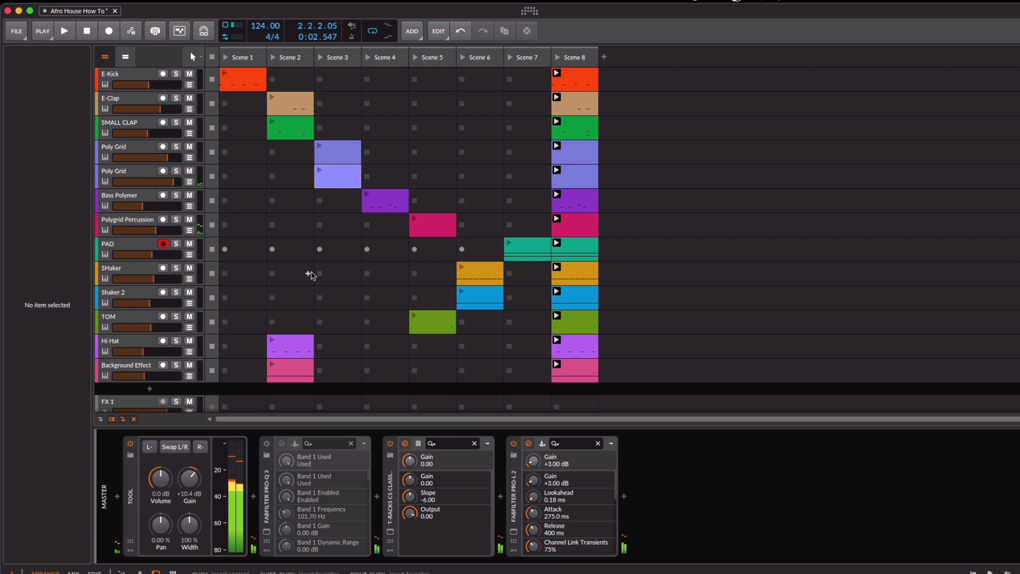
- Play back the full Scene 8 arrangement of all tracks and stop playback
key("space")
scroll(311, 275, "down", 1)
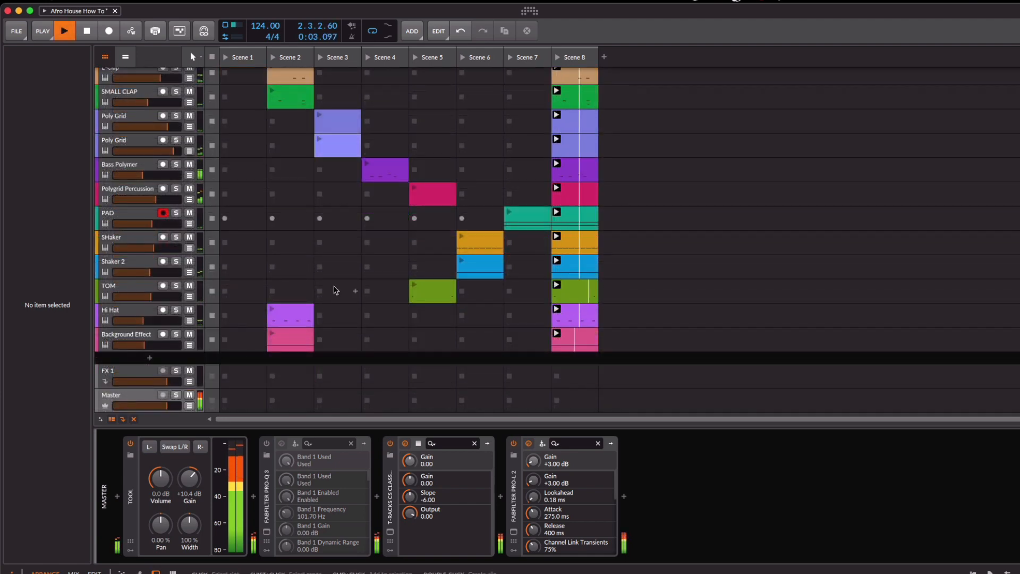
scroll(335, 290, "up", 1)
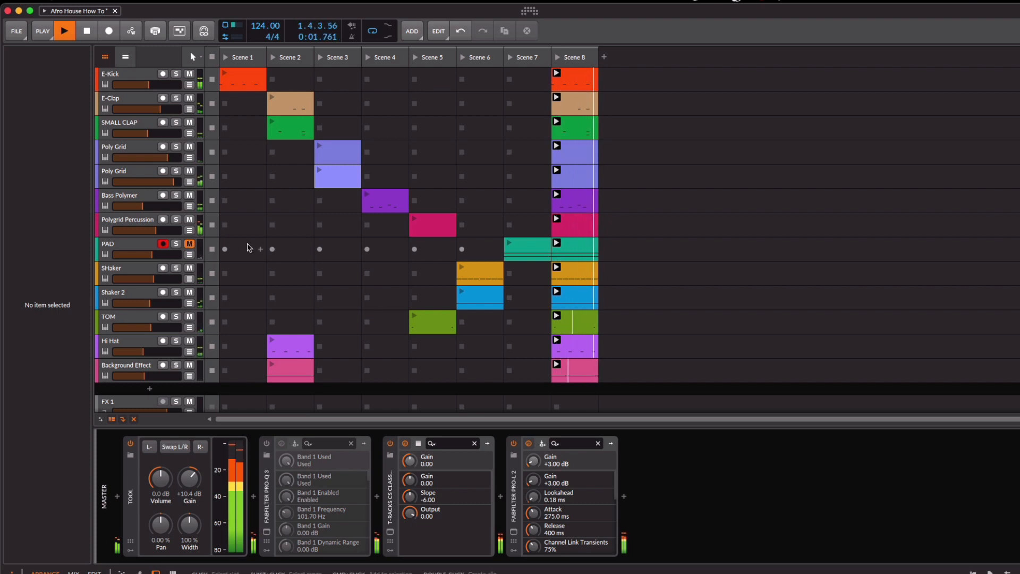
scroll(249, 244, "down", 2)
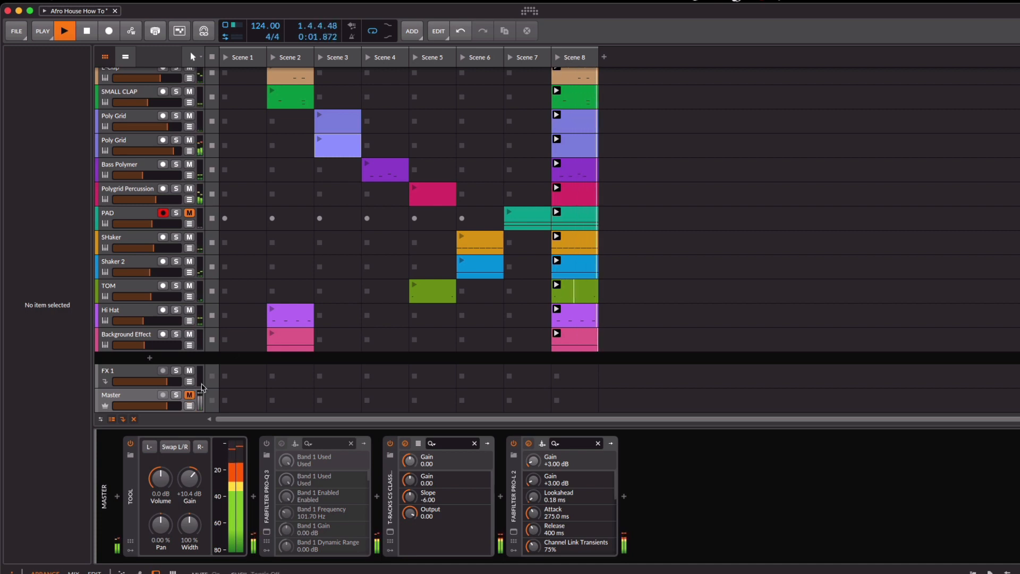
key("space")
scroll(252, 318, "up", 2)
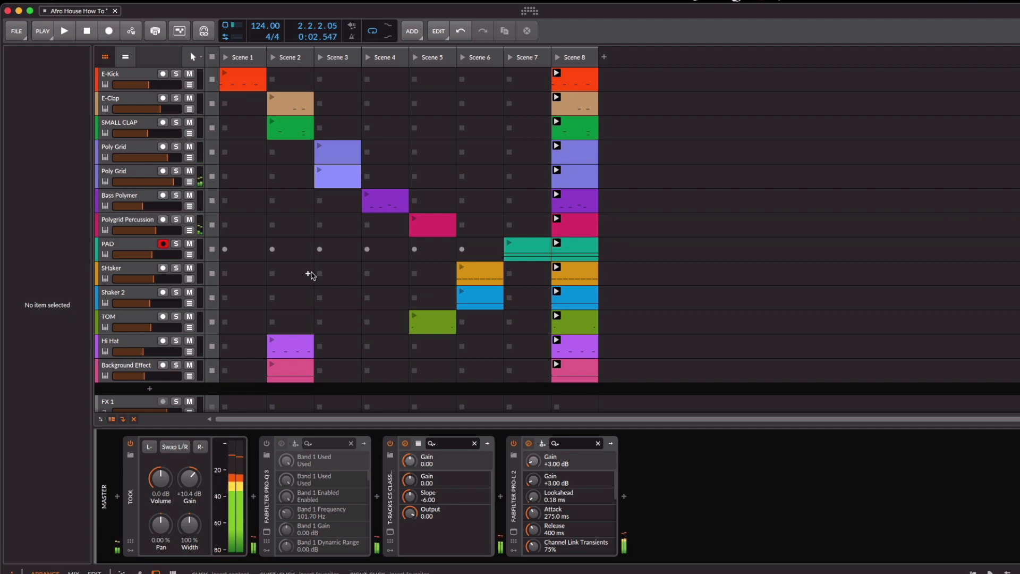
- Start playback and open the plug-in windows of both ShaperBox devices on the E-Kick track
key("space")
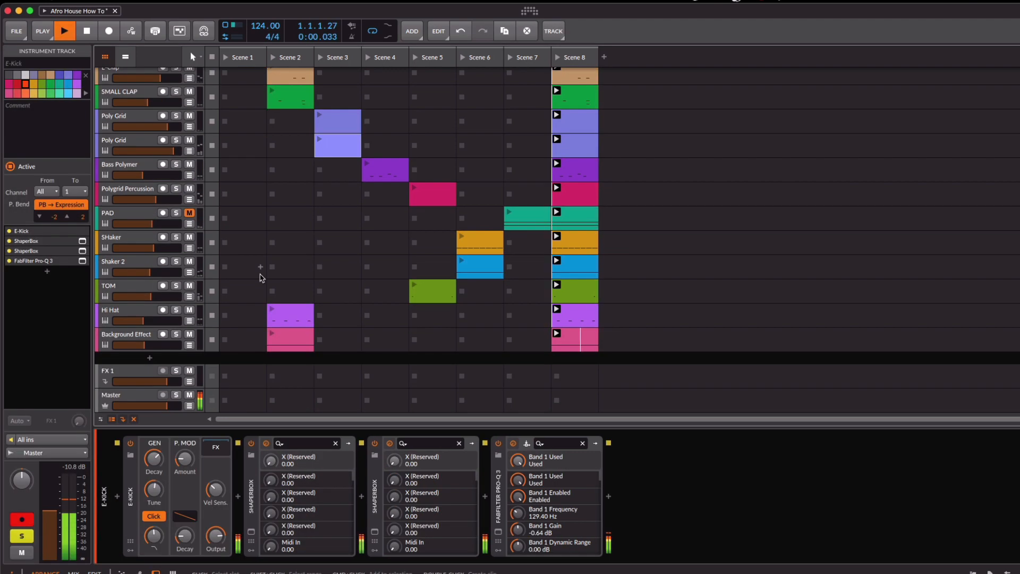
scroll(262, 273, "up", 1)
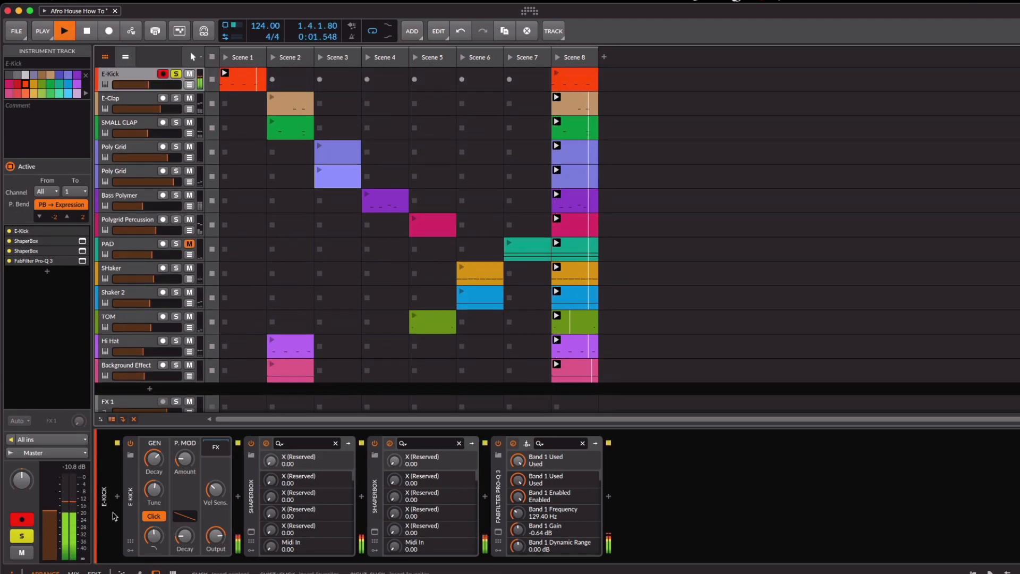
left_click(173, 494)
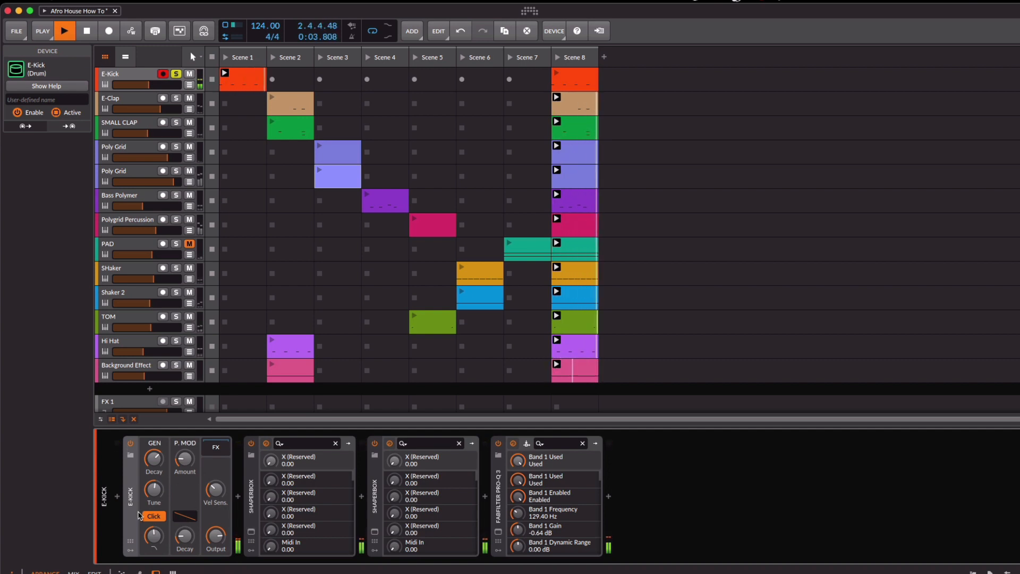
left_click(250, 532)
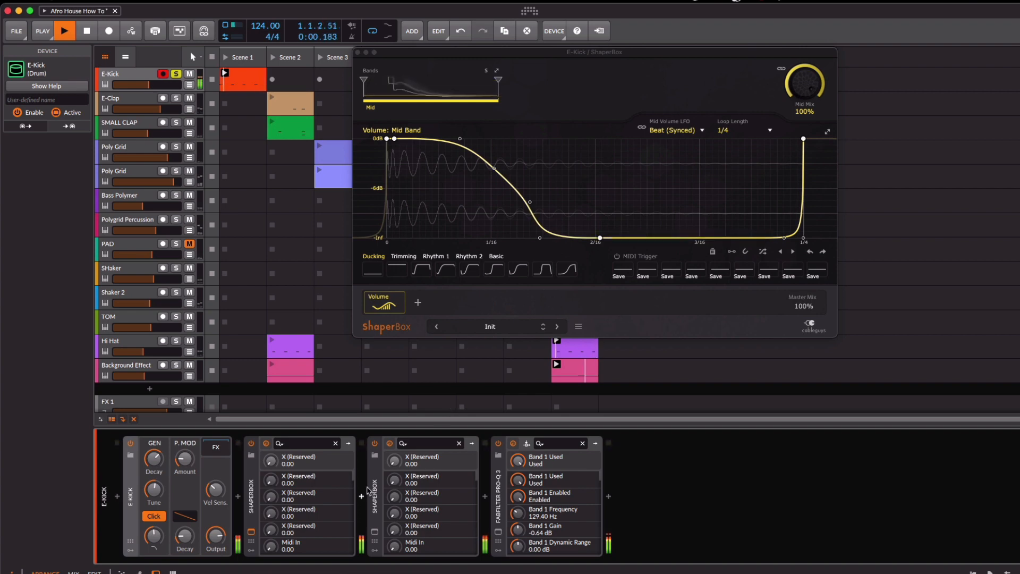
left_click(374, 532)
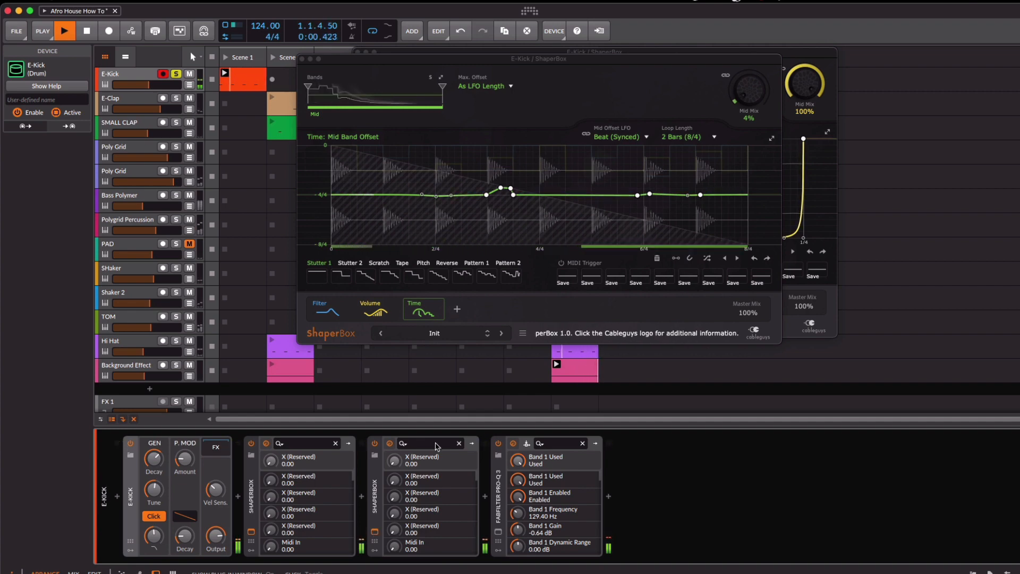
- Audition the kick's ShaperBox Time effect with its Mid Mix raised to 70%, and turn the mix back down
mouse_move(423, 303)
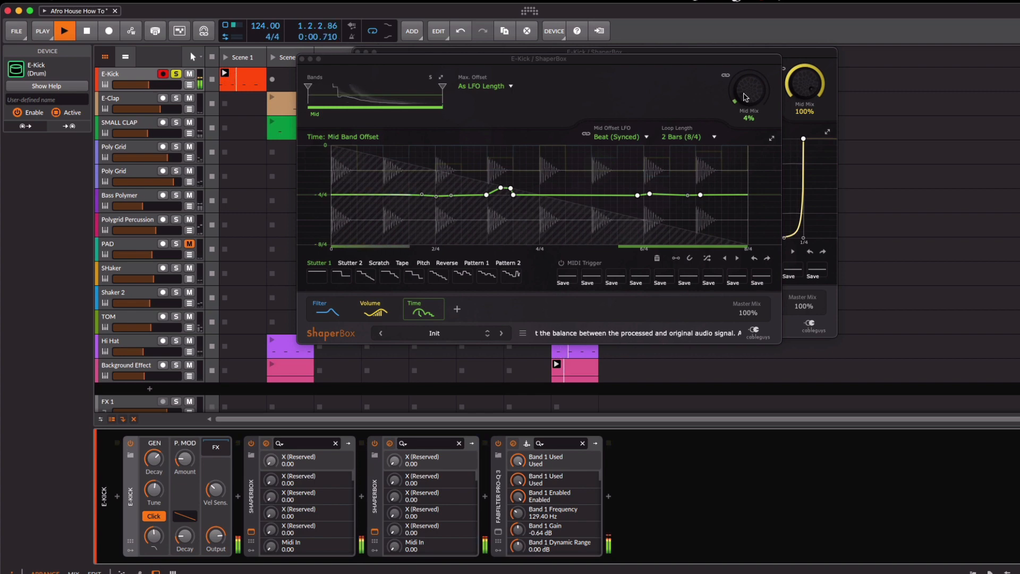
left_click_drag(746, 97, 745, 51)
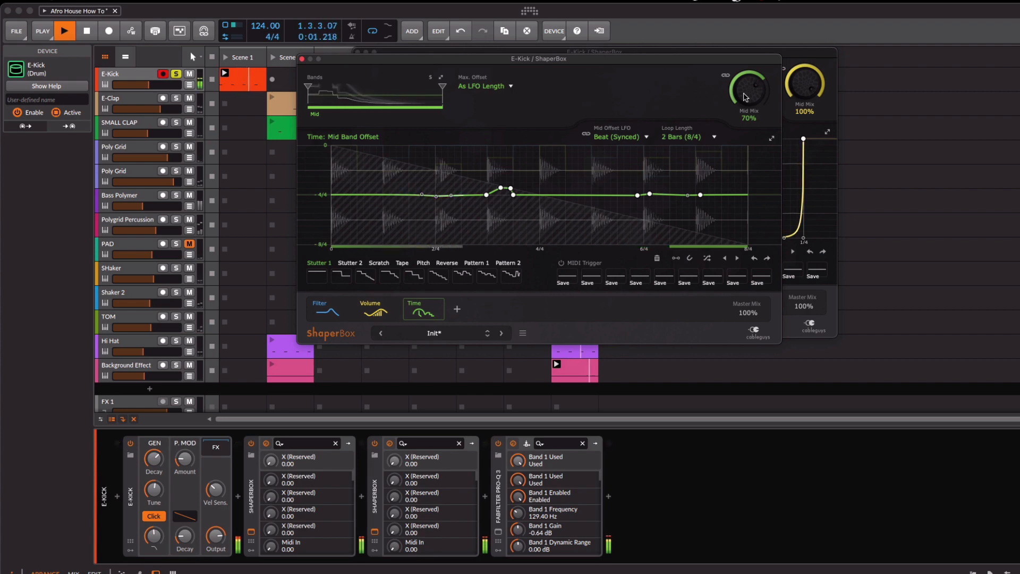
left_click_drag(746, 98, 746, 137)
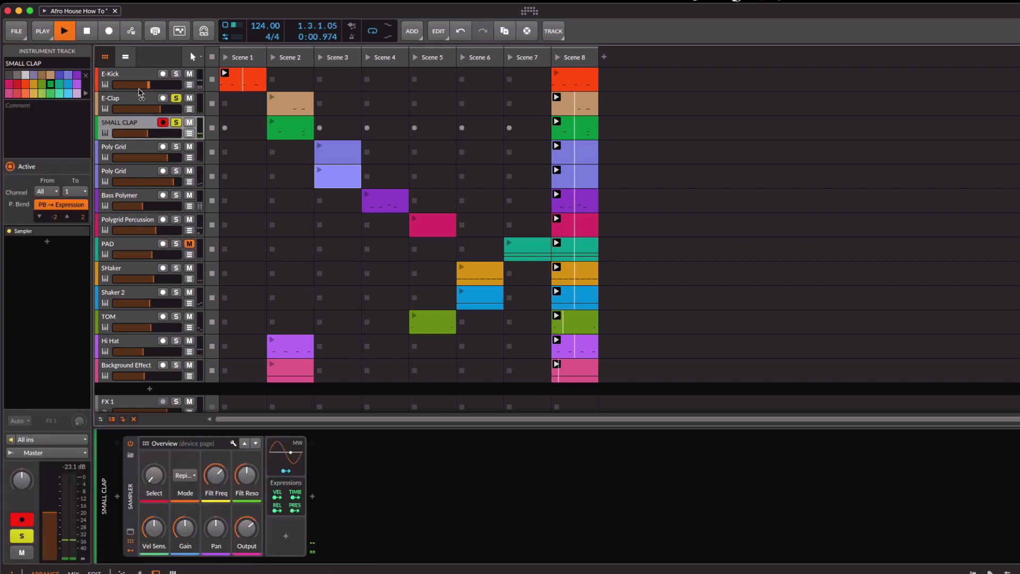
- Show the E-Clap track's devices and end the solo on both clap tracks
left_click(125, 101)
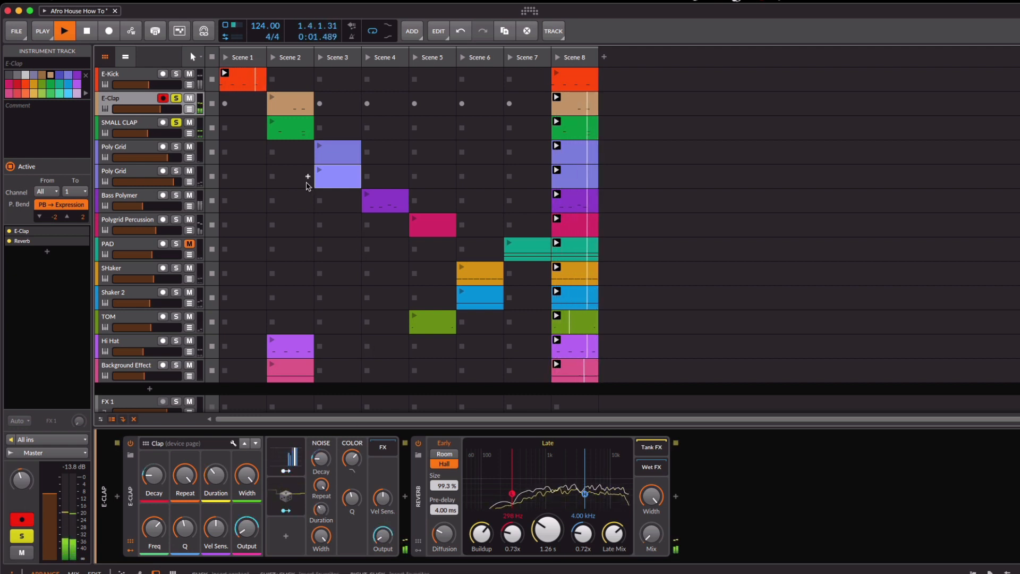
scroll(255, 297, "down", 1)
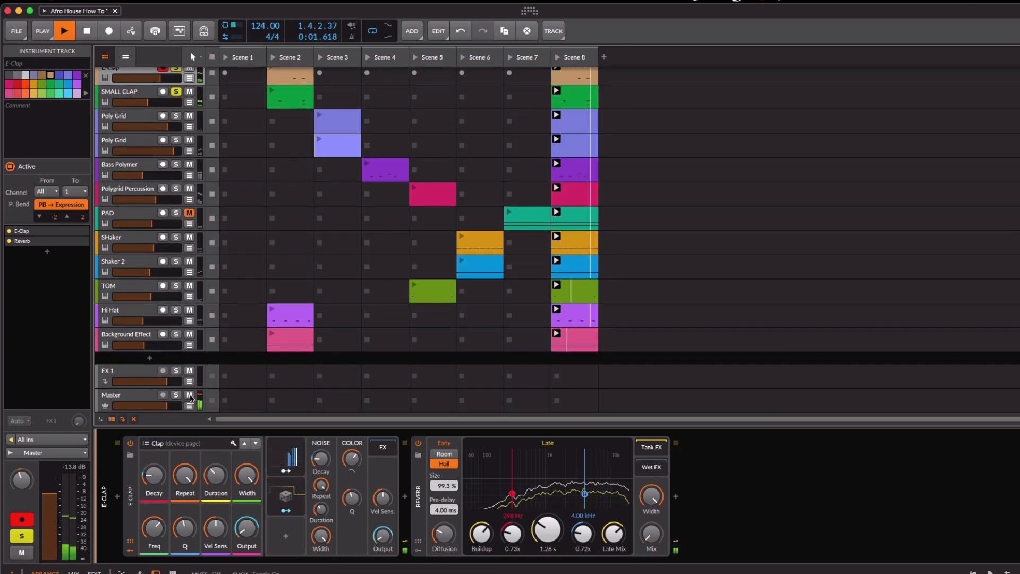
scroll(202, 135, "up", 1)
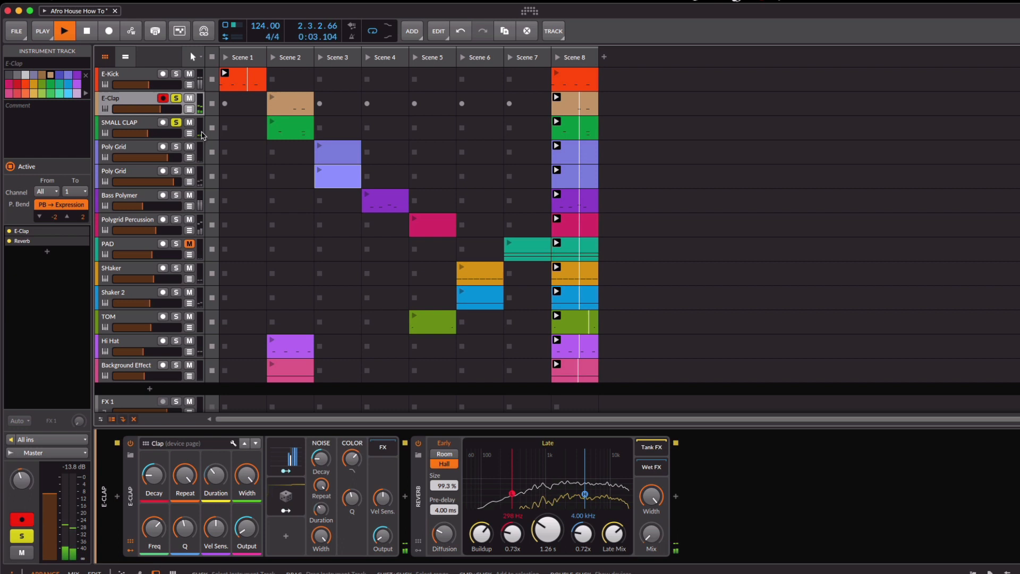
left_click(177, 99)
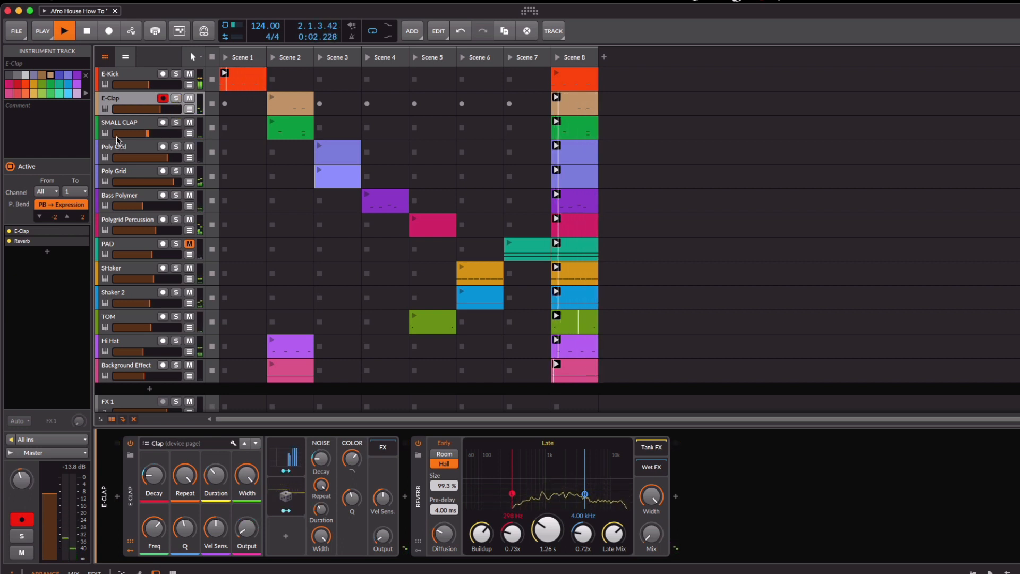
- Open the Poly Grid patch of the second Poly Grid track and solo that track to hear it
left_click(127, 171)
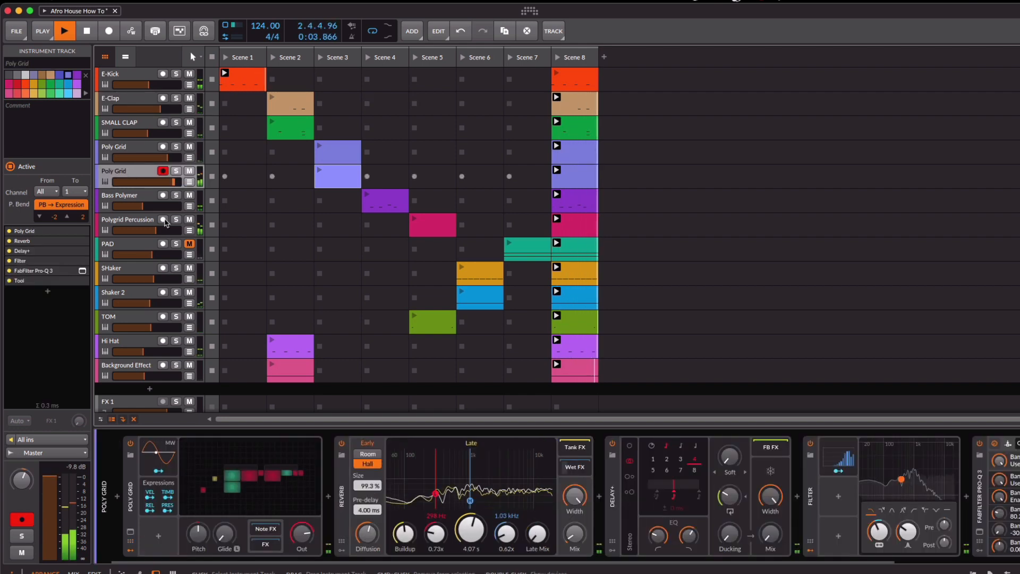
left_click(221, 439)
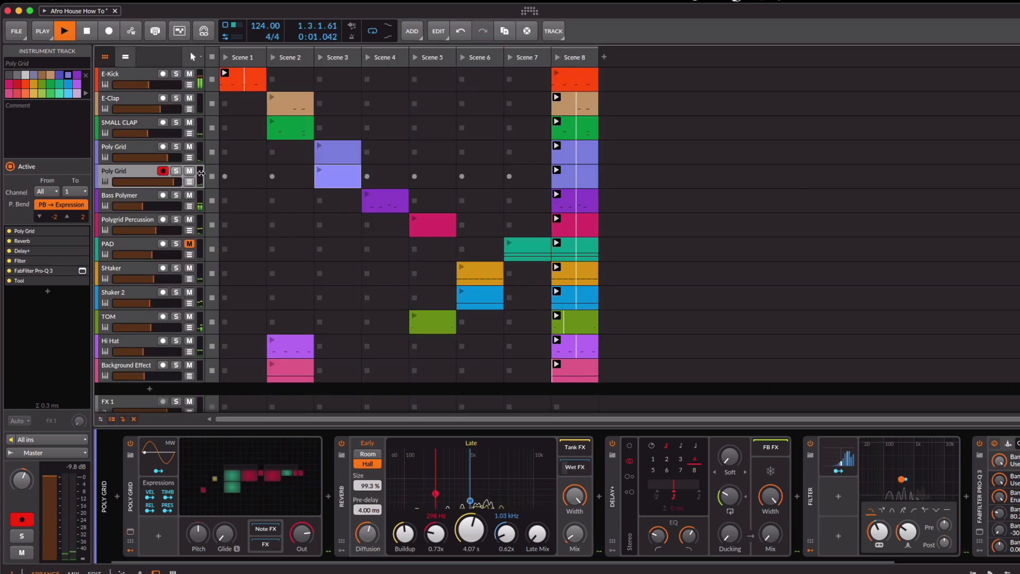
scroll(194, 273, "down", 2)
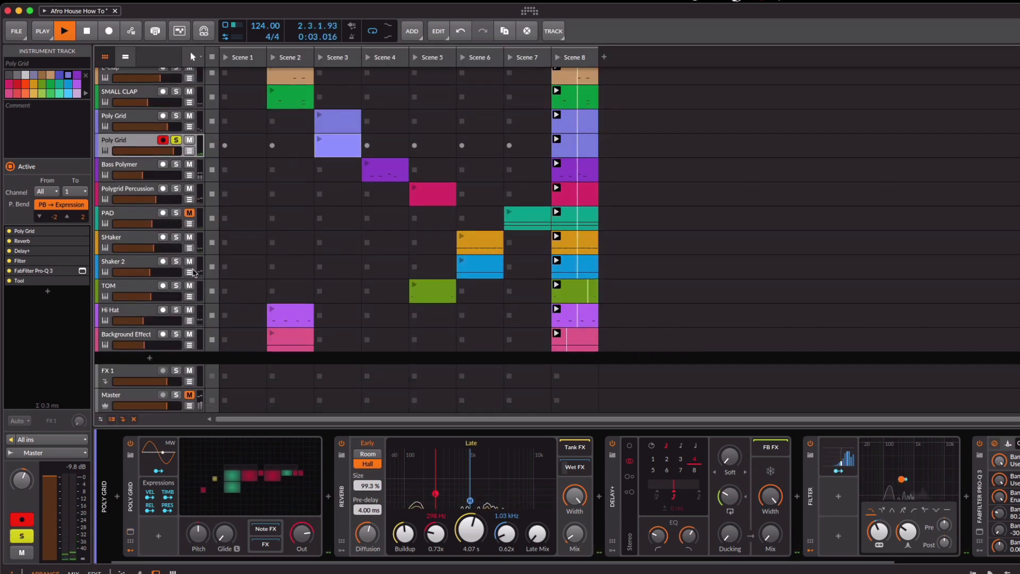
scroll(254, 245, "up", 2)
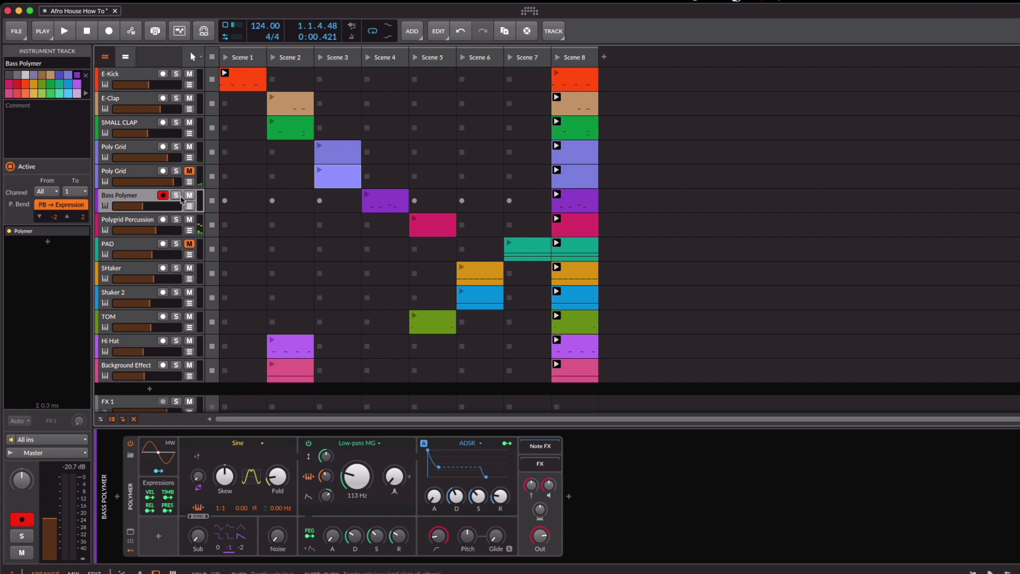
- Solo the Bass Polymer track and launch Scene 4 to hear the bass clip
scroll(187, 361, "down", 1)
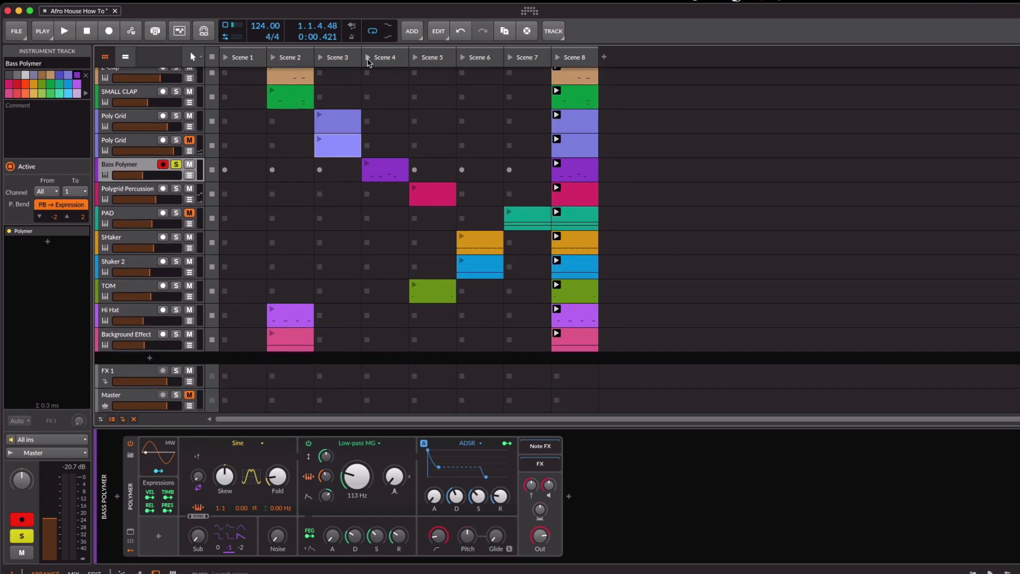
left_click(368, 60)
scroll(390, 211, "up", 1)
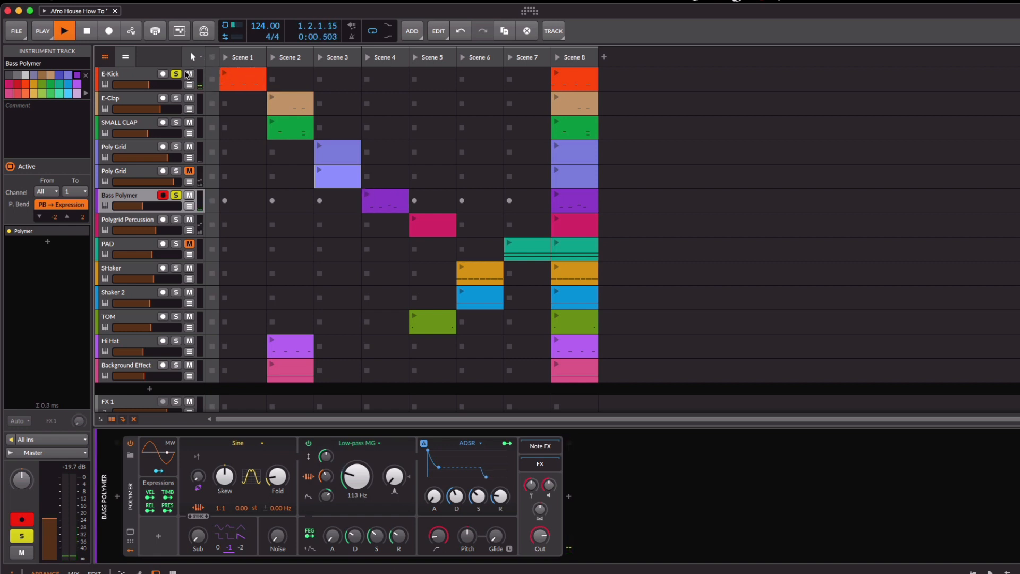
- Open the Polygrid Percussion track's Poly Grid patch and examine its gate sequencers and one-shot percussion samplers
left_click(126, 226)
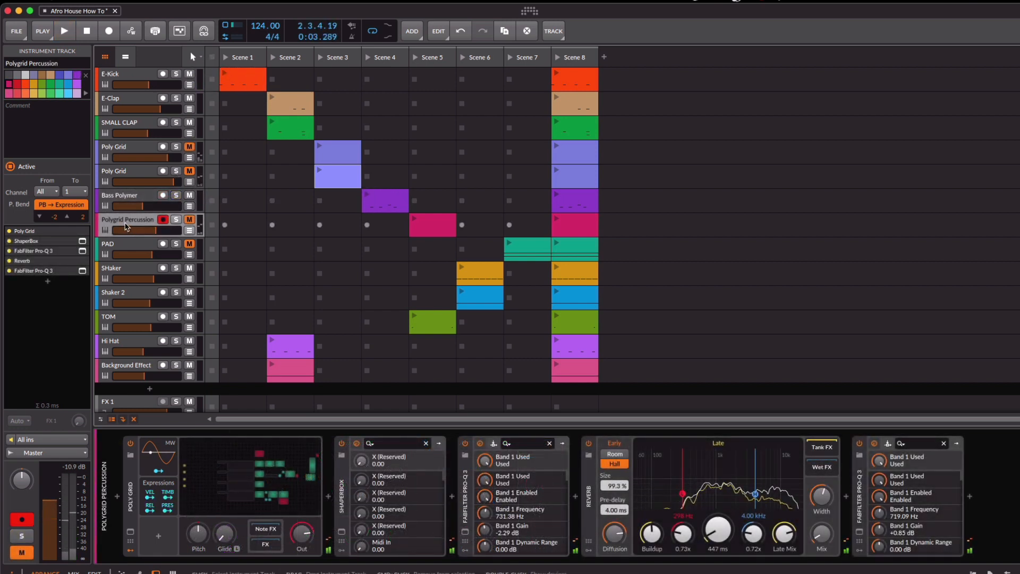
left_click(220, 451)
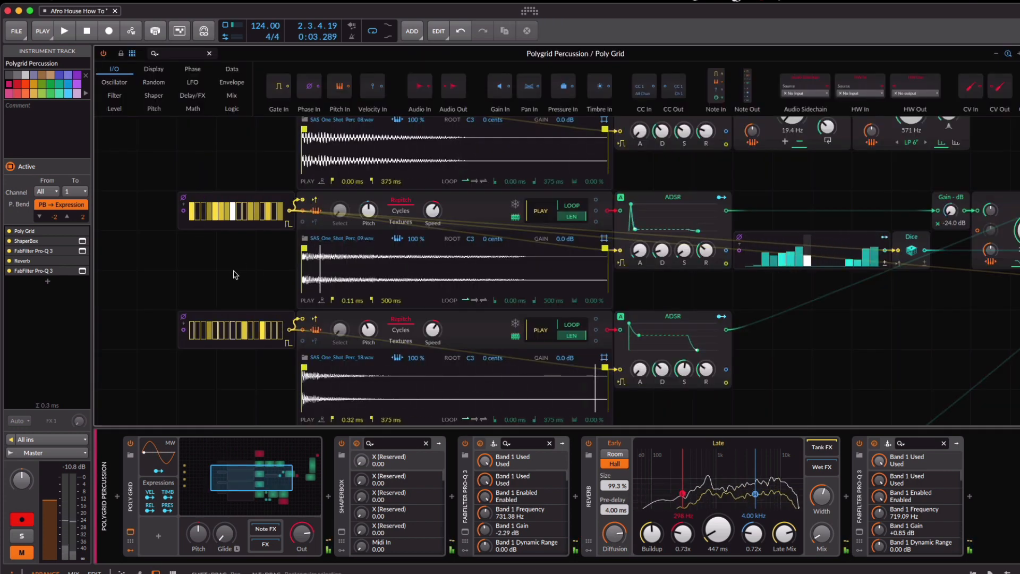
scroll(235, 272, "down", 2)
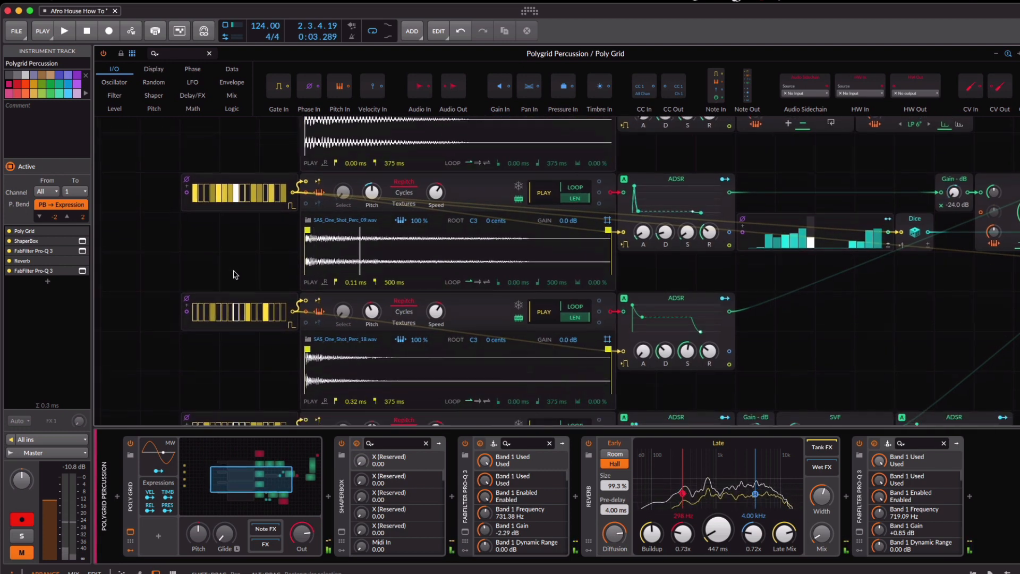
scroll(234, 270, "down", 3)
left_click(234, 212)
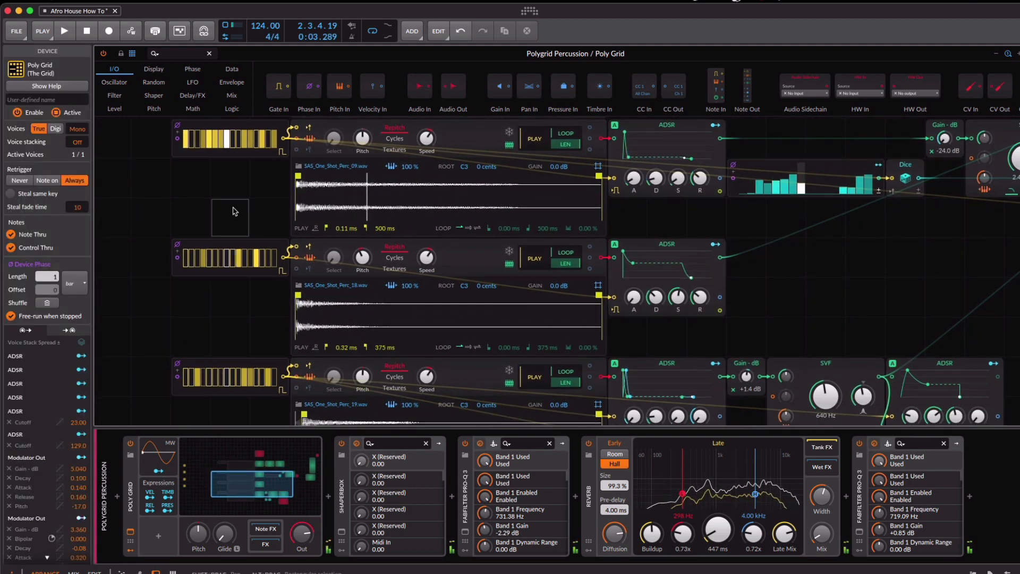
scroll(234, 211, "down", 3)
scroll(237, 203, "down", 2)
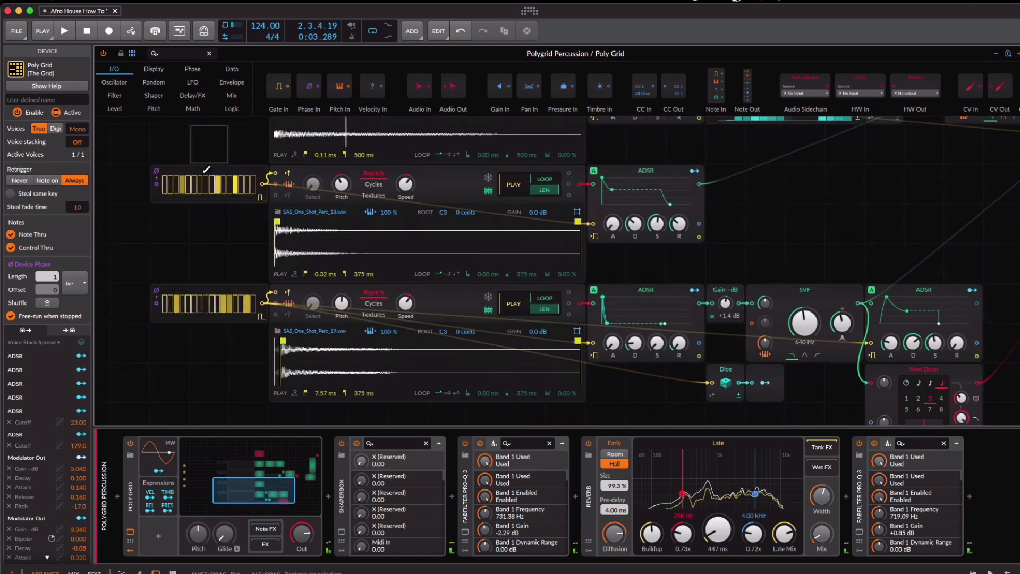
scroll(576, 271, "down", 2)
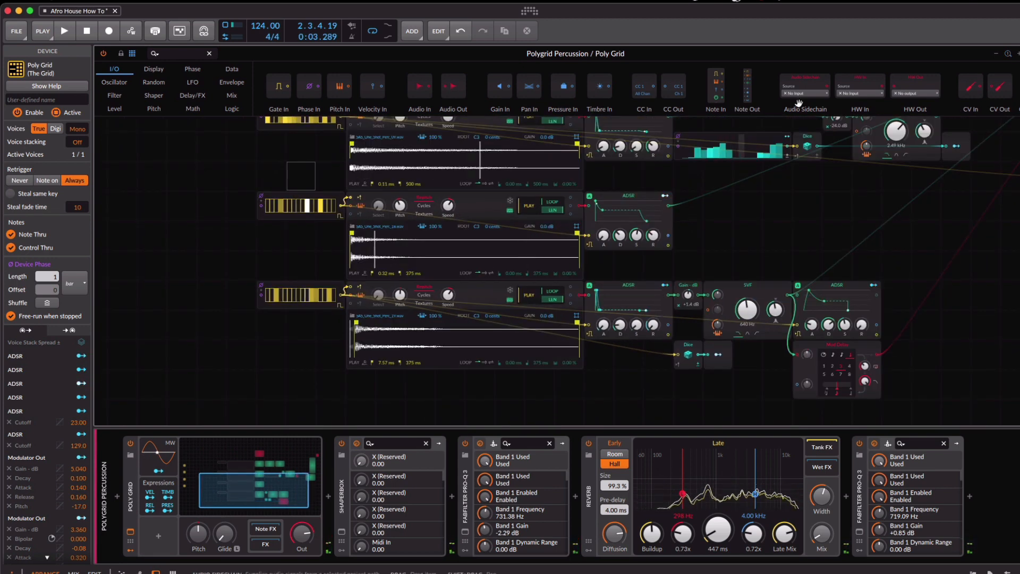
- Examine how the percussion samplers' envelopes, filters, Dice modulators and delay are routed into the patch's mixer
scroll(709, 150, "up", 3)
scroll(709, 151, "right", 5)
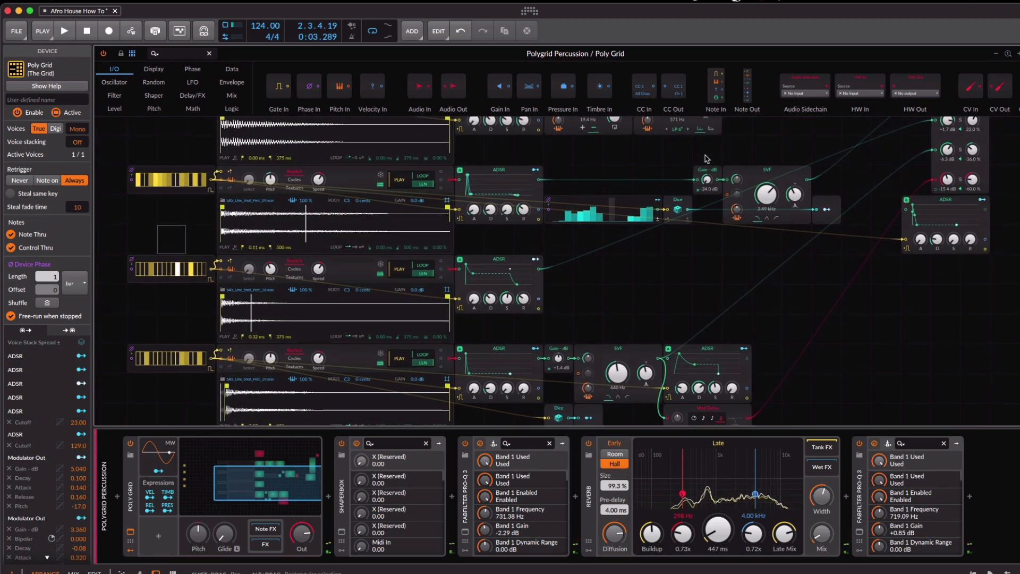
scroll(257, 194, "up", 2)
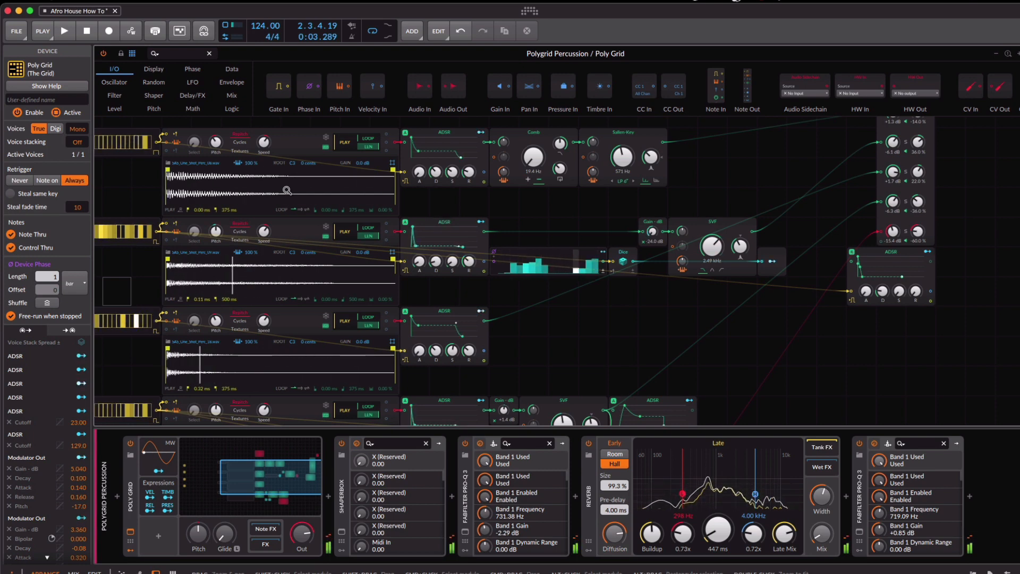
scroll(229, 202, "left", 3)
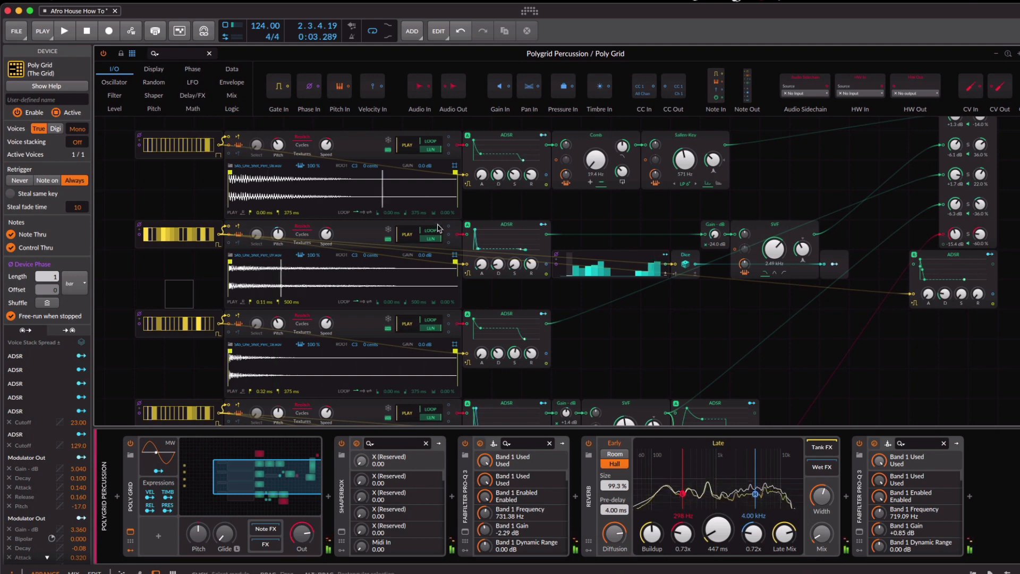
scroll(434, 319, "down", 1)
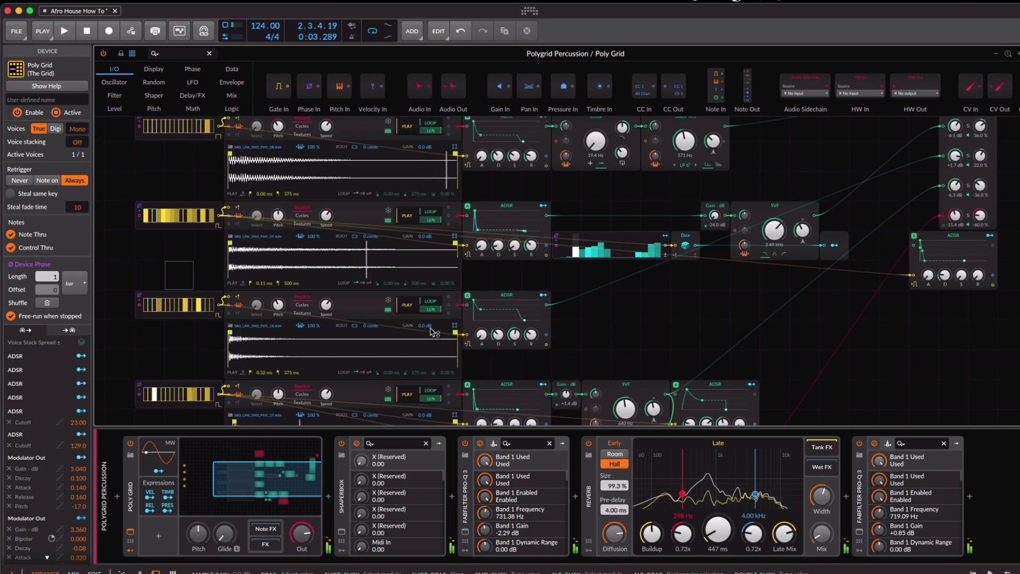
scroll(602, 274, "up", 3)
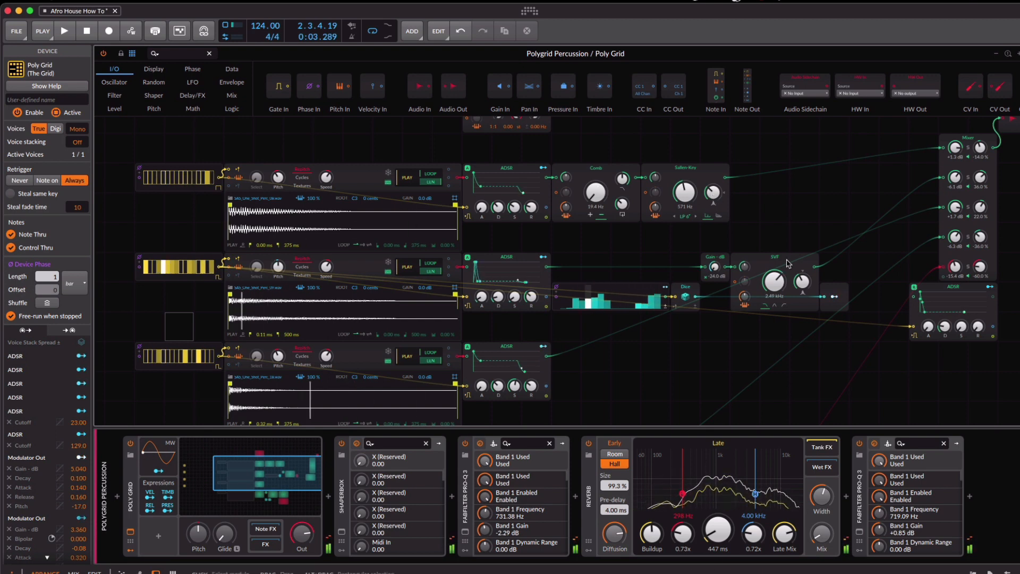
scroll(744, 302, "down", 5)
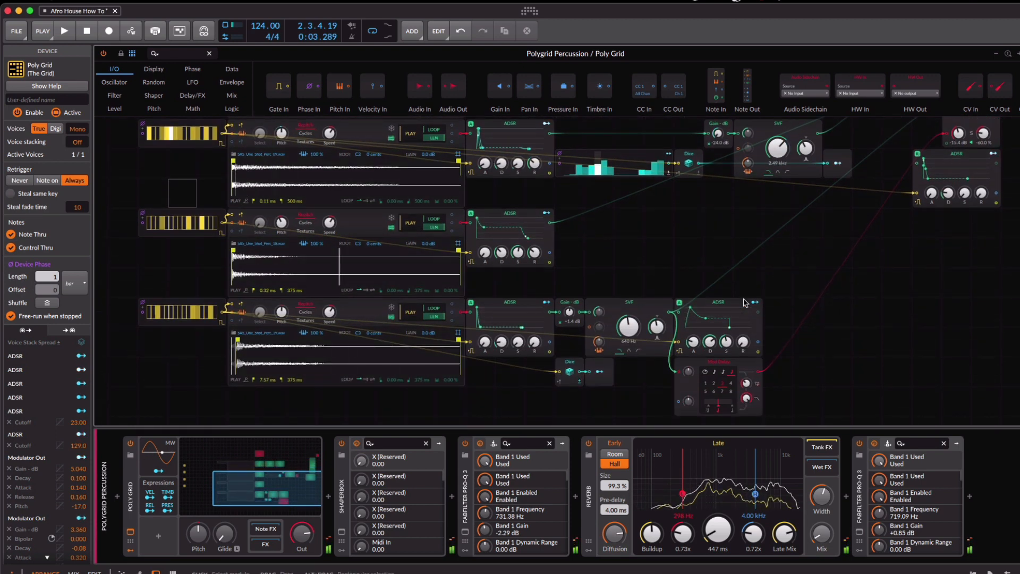
scroll(745, 303, "up", 2)
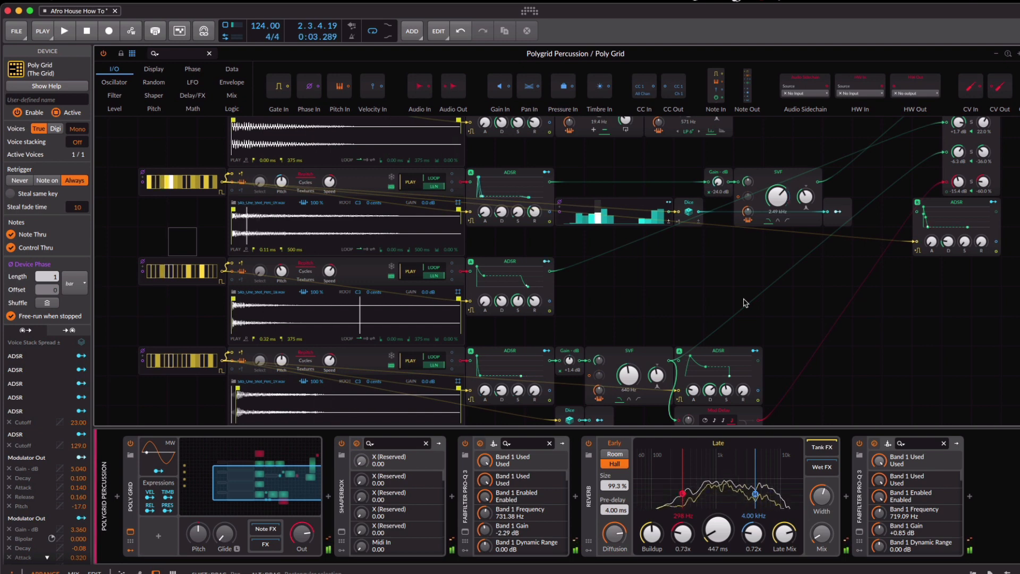
- Examine how the upper percussion samplers run through their envelopes and filters into the mixer and audio output, and close the patch
scroll(746, 303, "up", 1)
scroll(746, 303, "right", 1)
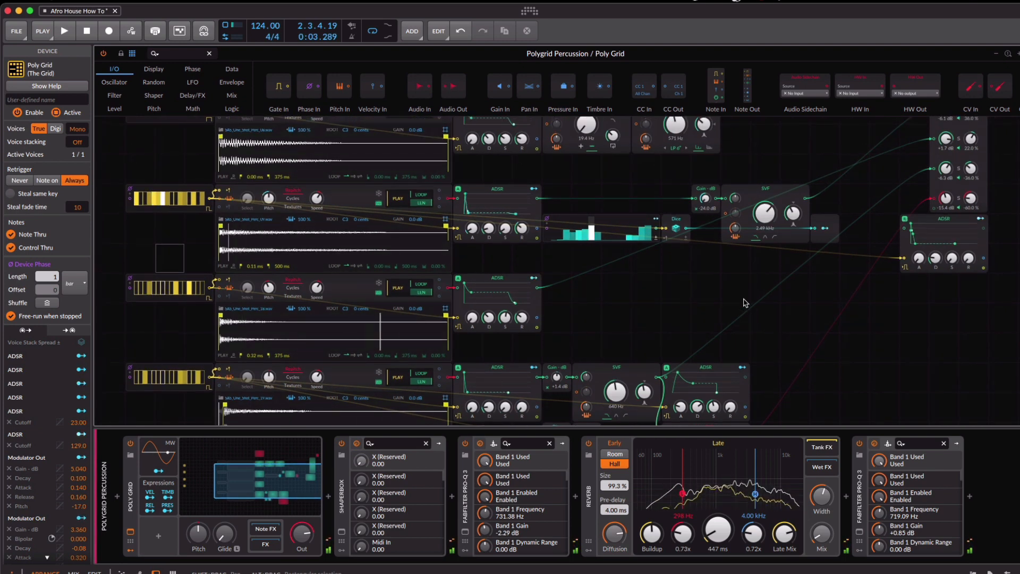
scroll(747, 298, "up", 2)
scroll(747, 298, "right", 1)
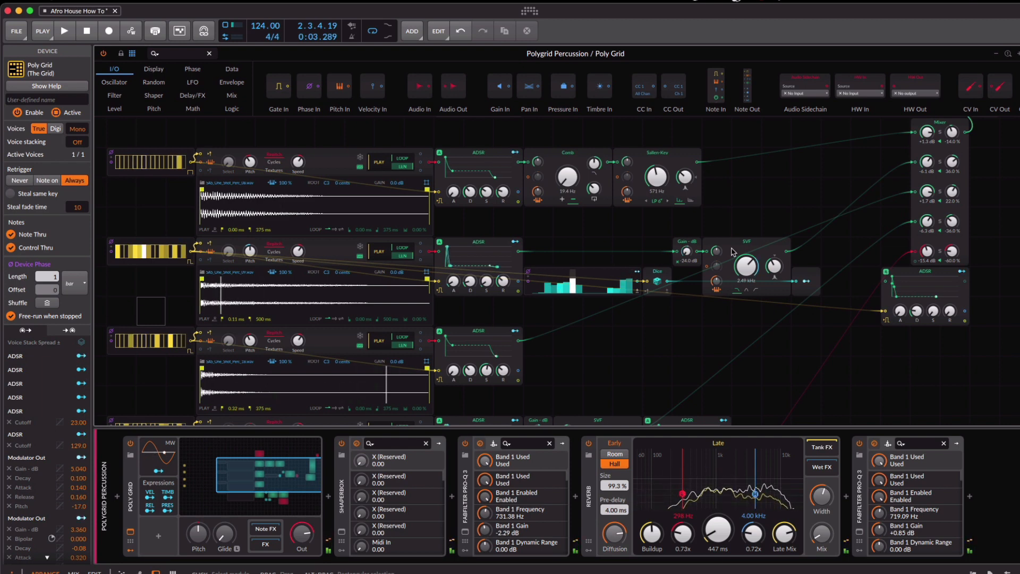
scroll(861, 209, "up", 2)
scroll(861, 210, "right", 1)
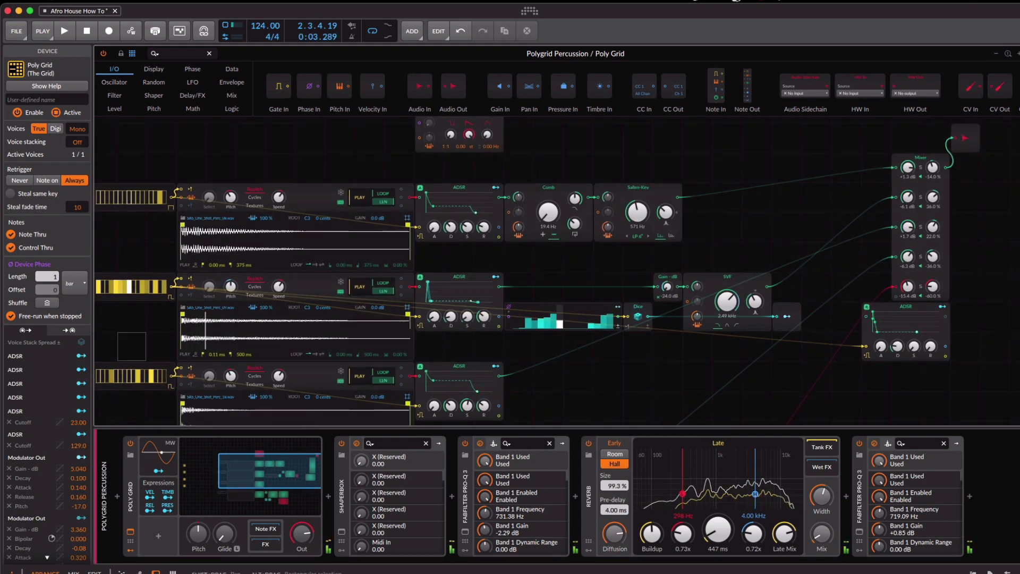
left_click(1019, 53)
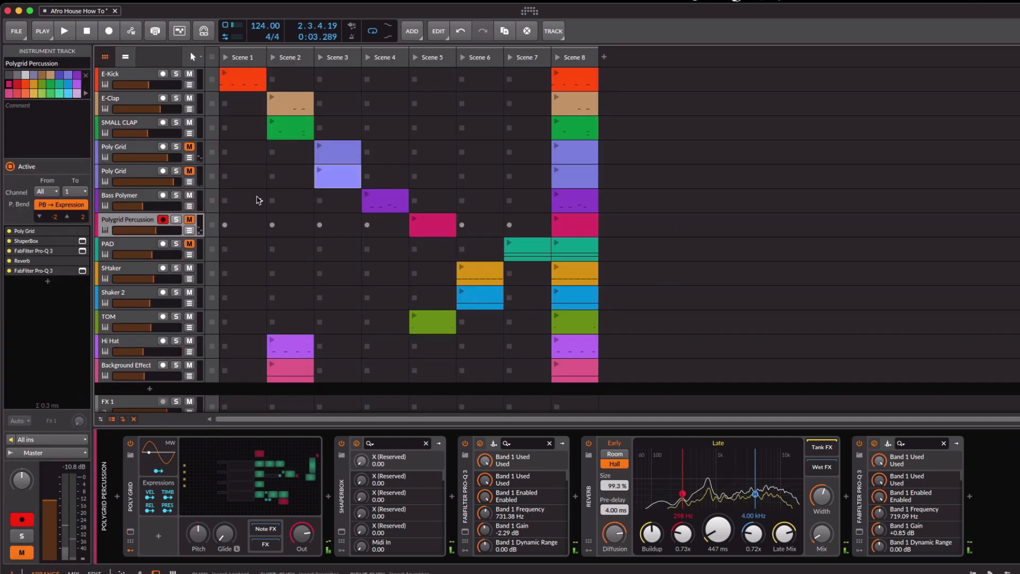
- Unmute the Polygrid Percussion track and follow its Poly Grid sequencers and samplers while the Scene 5 clips play
left_click(187, 220)
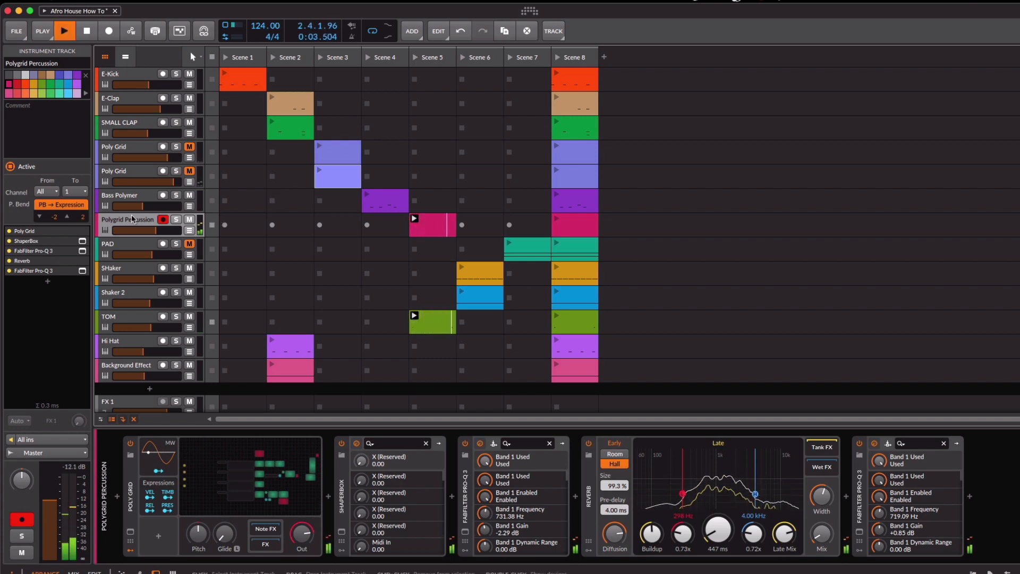
double_click(224, 445)
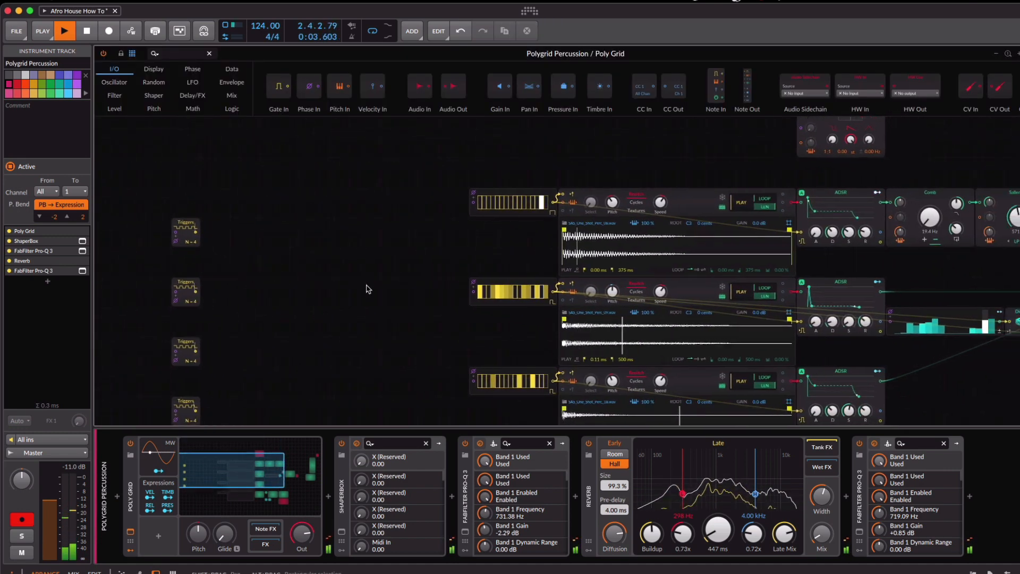
scroll(369, 289, "right", 2)
scroll(369, 289, "down", 2)
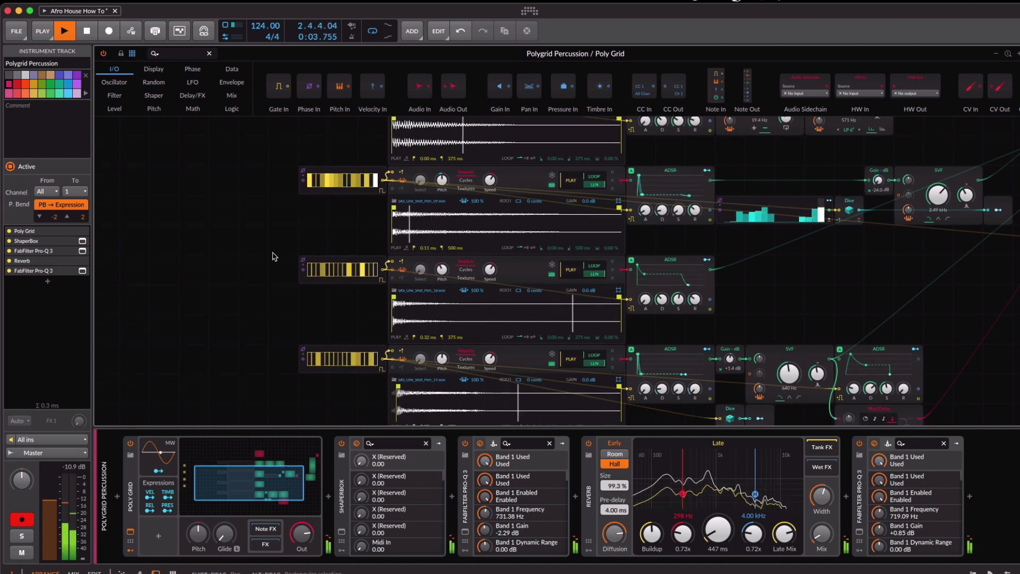
scroll(274, 257, "up", 2)
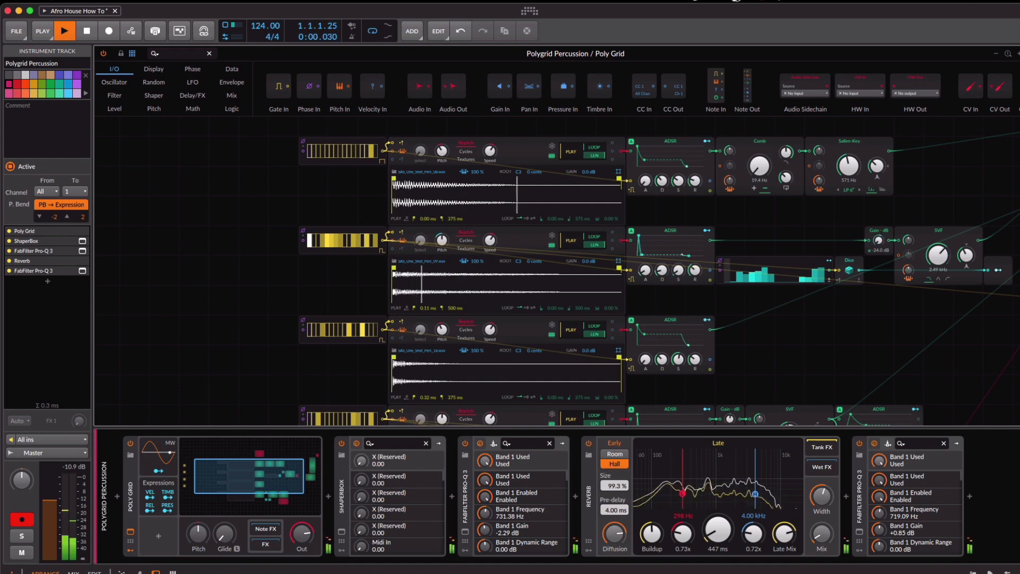
key("Escape")
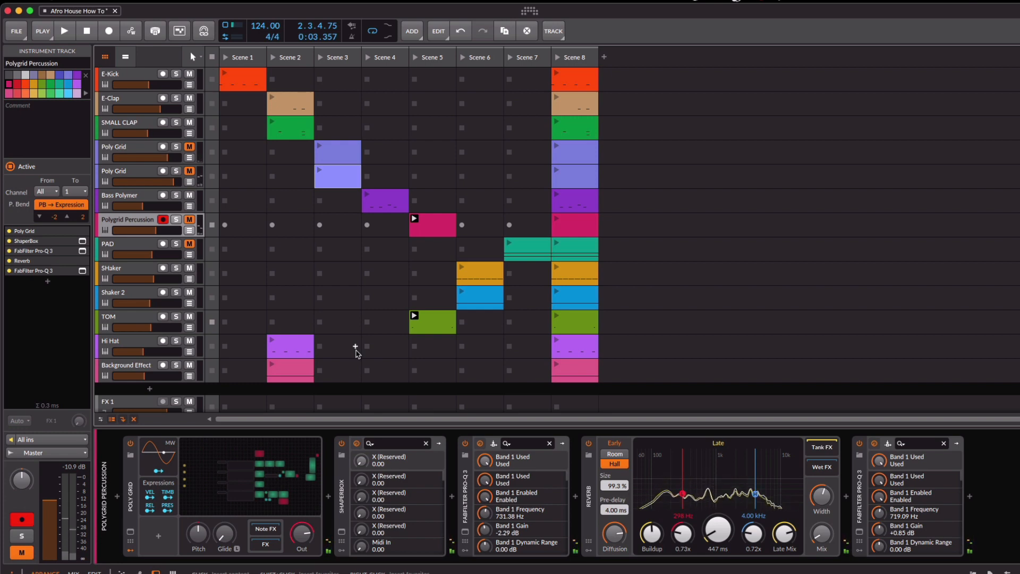
- Open ShaperBox on the Polygrid Percussion track, unmute the track, and inspect the Volume, Pan and Time shapers
left_click(342, 533)
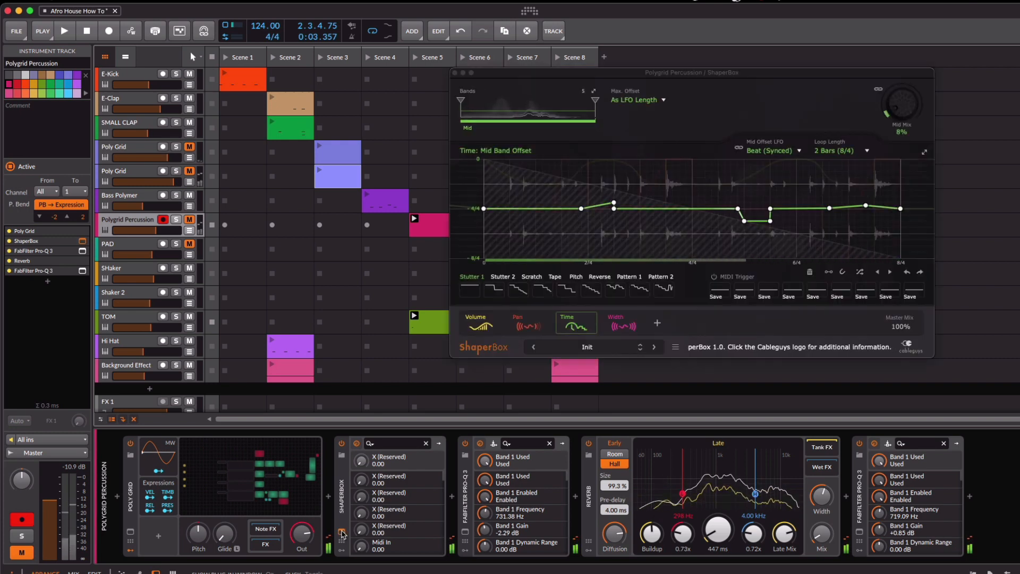
left_click_drag(514, 78, 583, 64)
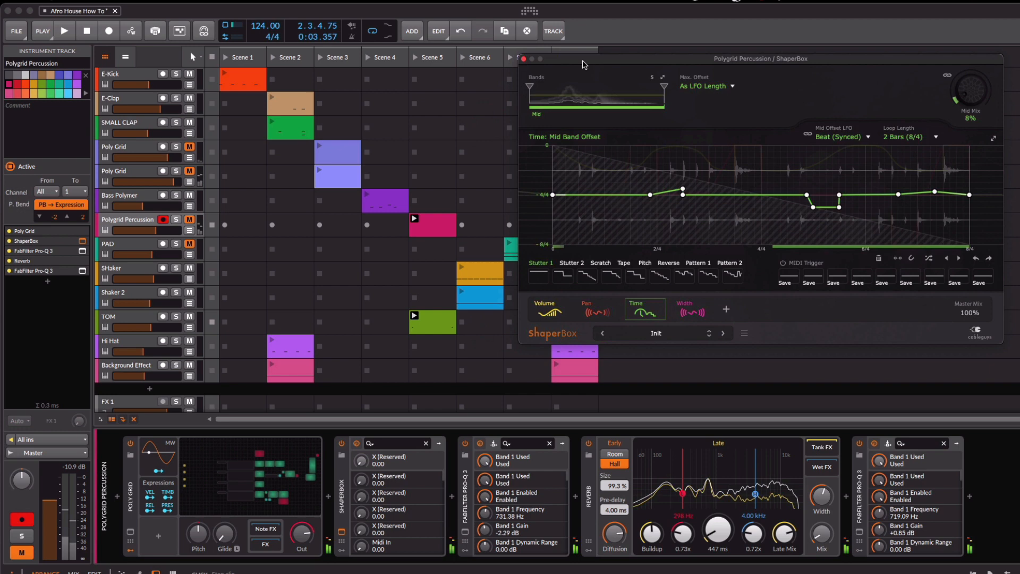
left_click(190, 220)
left_click_drag(655, 62, 627, 55)
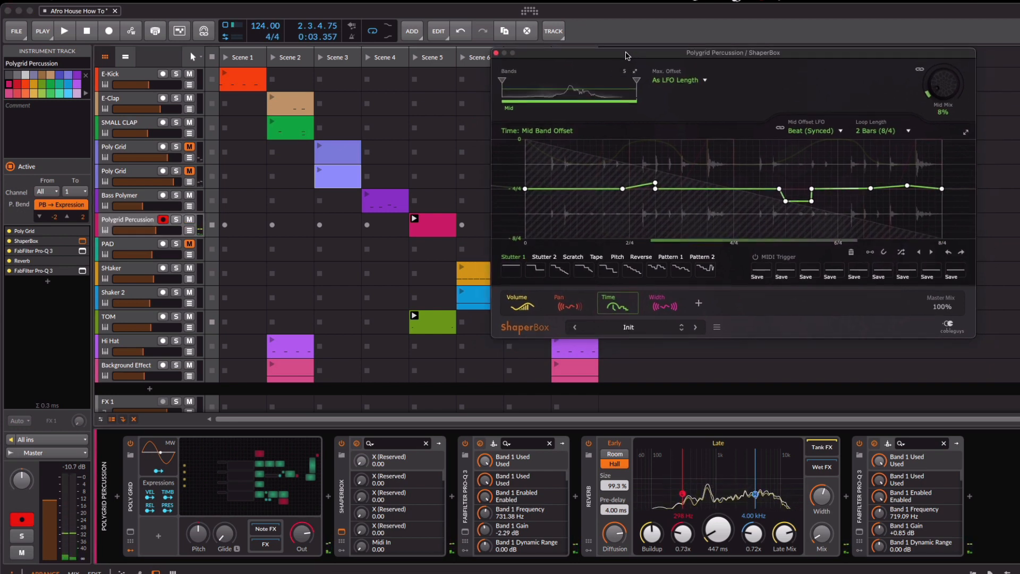
left_click(523, 299)
left_click(572, 299)
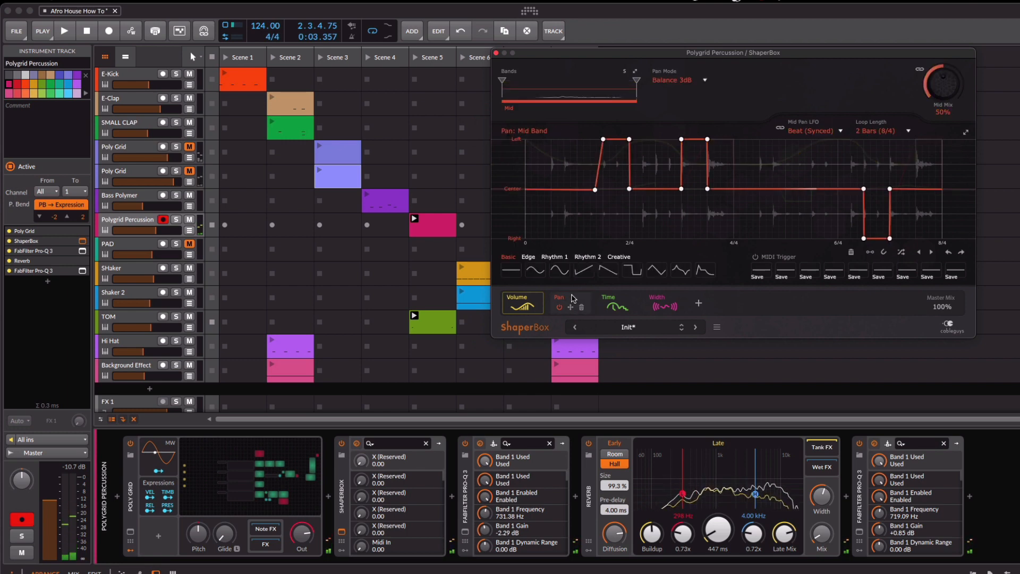
left_click(617, 300)
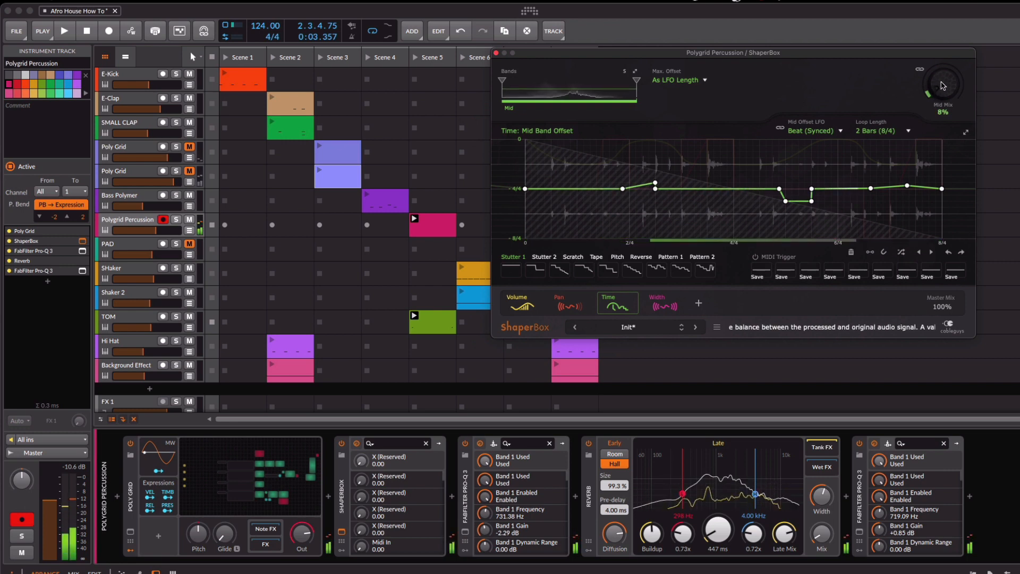
- Compare the Time shaper's Mid Mix at 27% and 5% while Scene 5 plays, settle on 6%, and close ShaperBox
left_click_drag(943, 90, 943, 50)
left_click(419, 60)
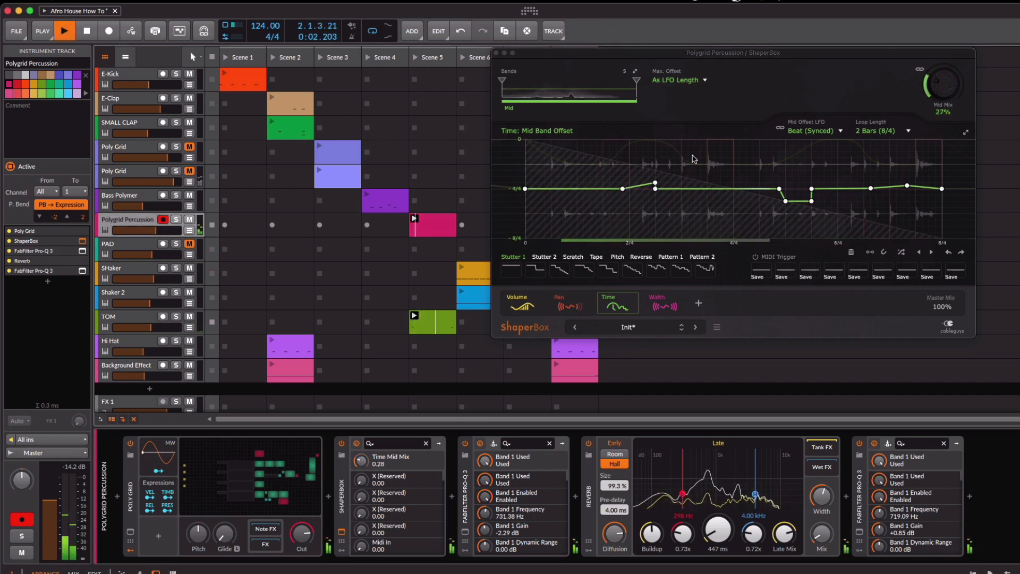
left_click_drag(930, 107, 930, 122)
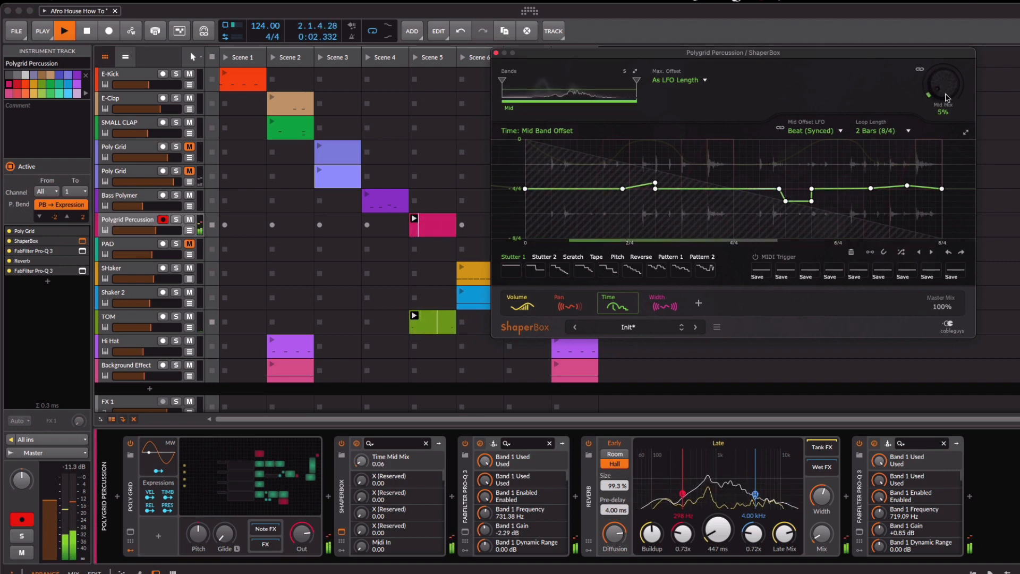
mouse_move(943, 84)
left_mouse_down()
mouse_move(943, 23)
mouse_move(948, 97)
left_mouse_up()
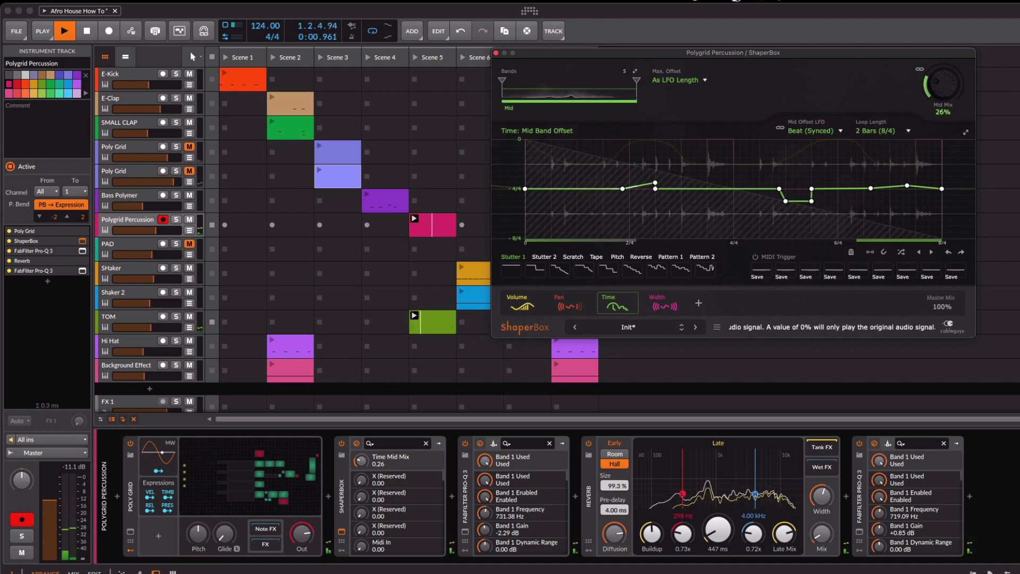
left_click_drag(945, 86, 945, 118)
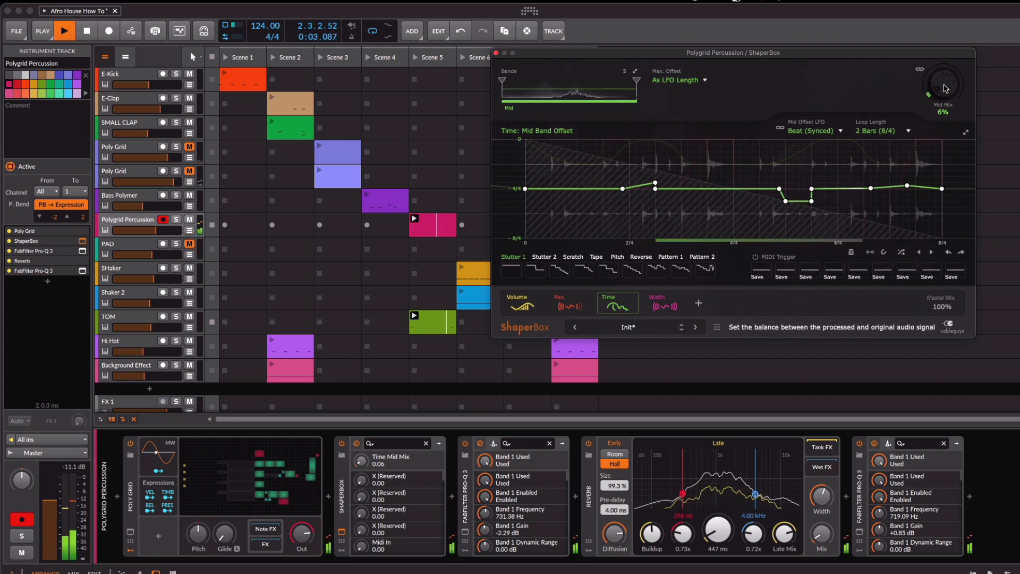
left_click(496, 53)
key("space")
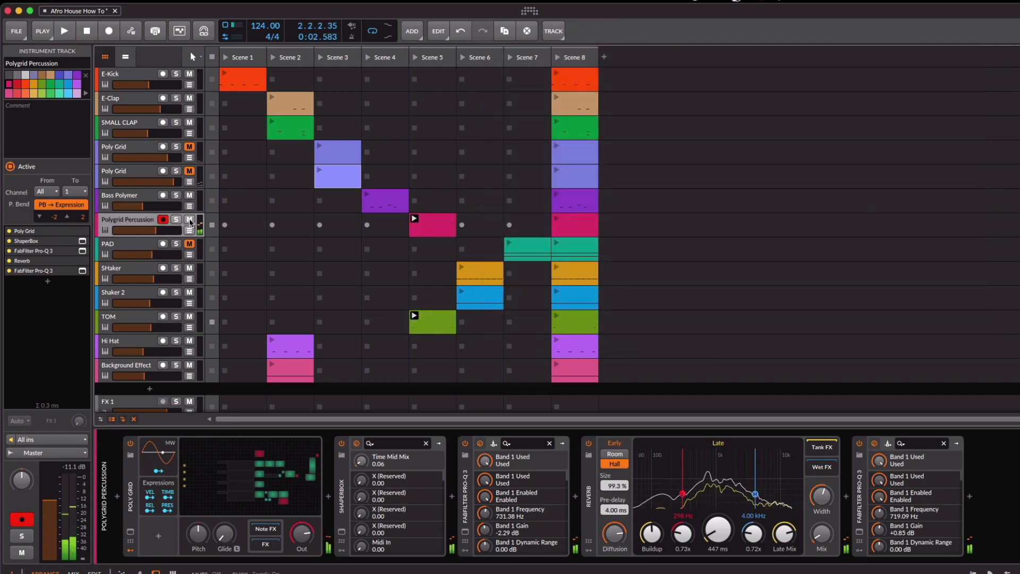
- Mute Polygrid Percussion and TOM, audition the PAD track's Polysynth sound with Scene 7, and mute PAD again
left_click(190, 220)
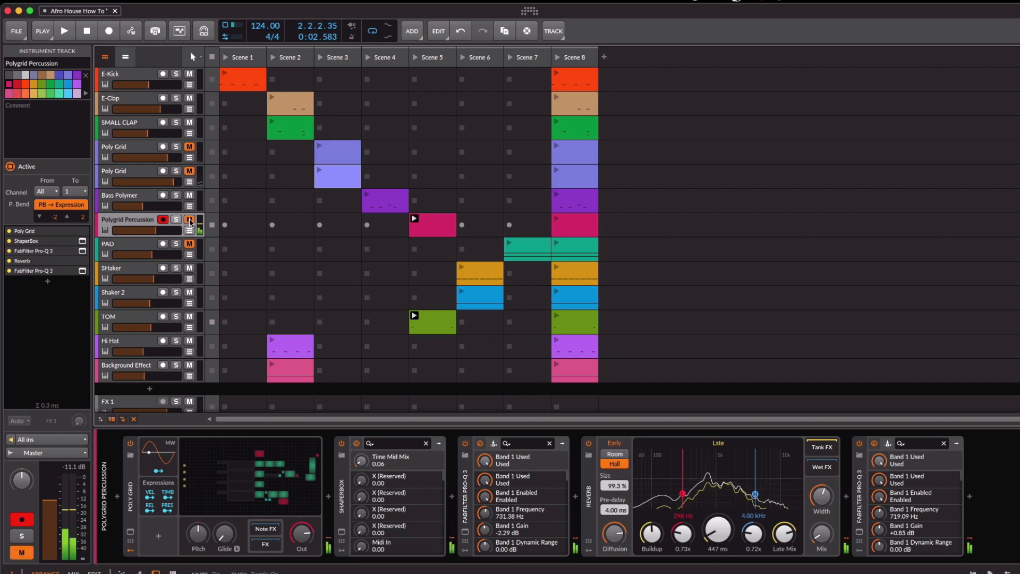
key("space")
left_click(192, 244)
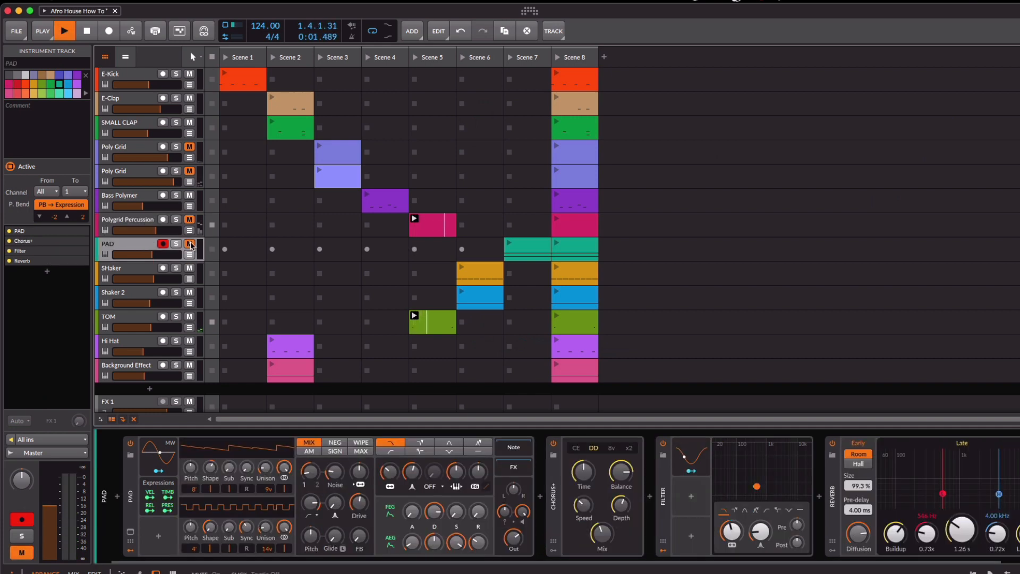
left_click(132, 485)
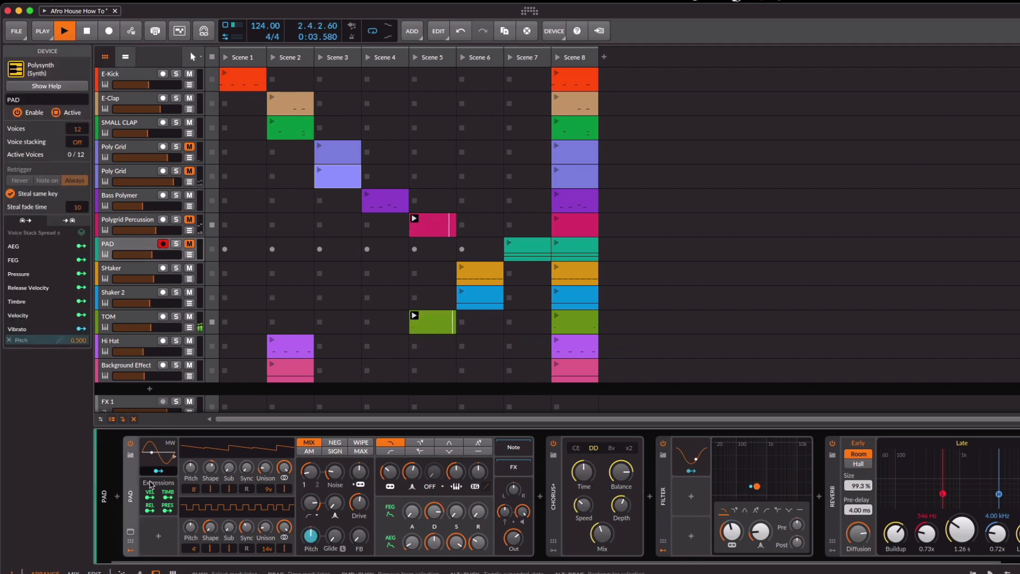
left_click(160, 245)
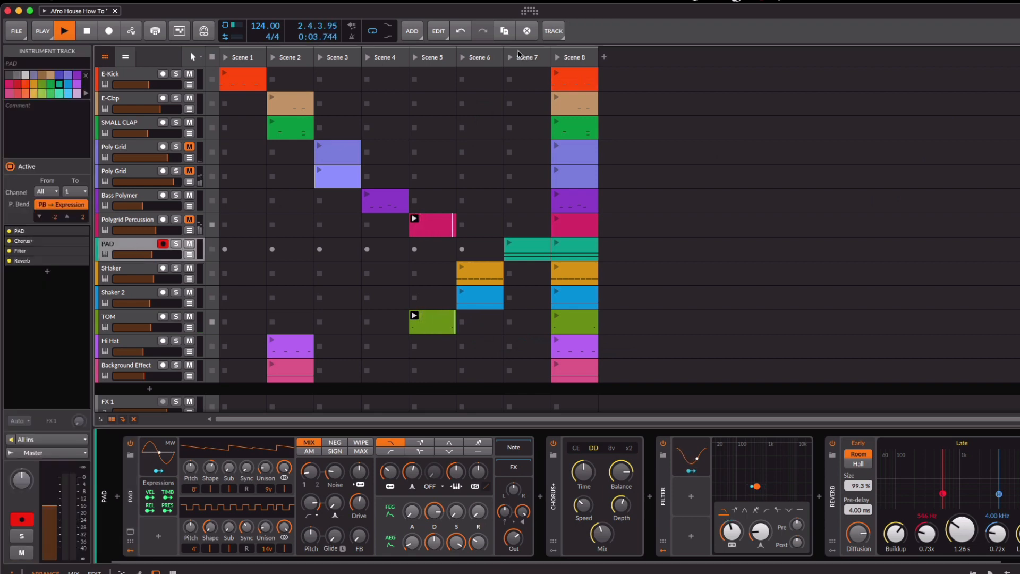
left_click(189, 316)
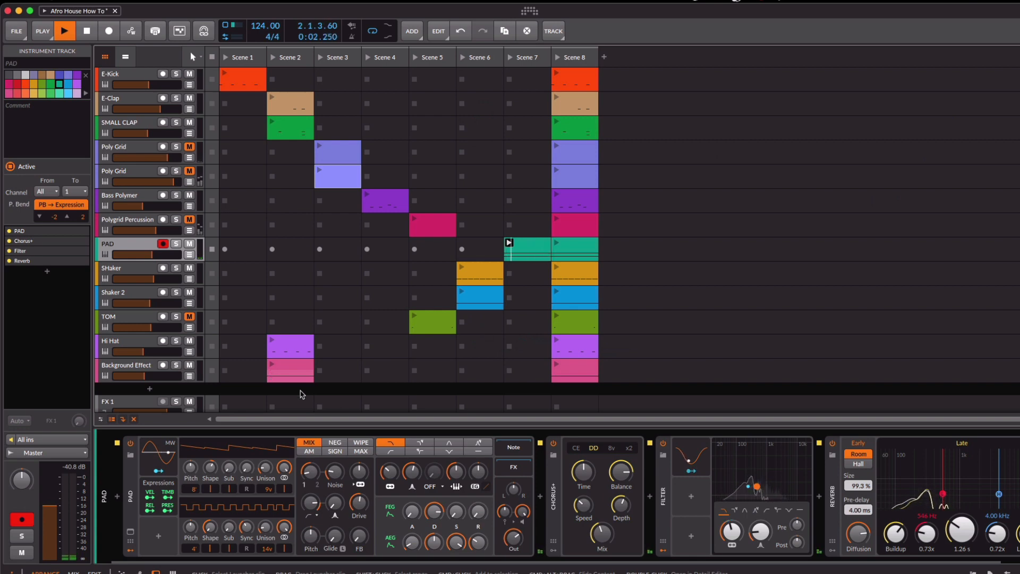
left_click(189, 245)
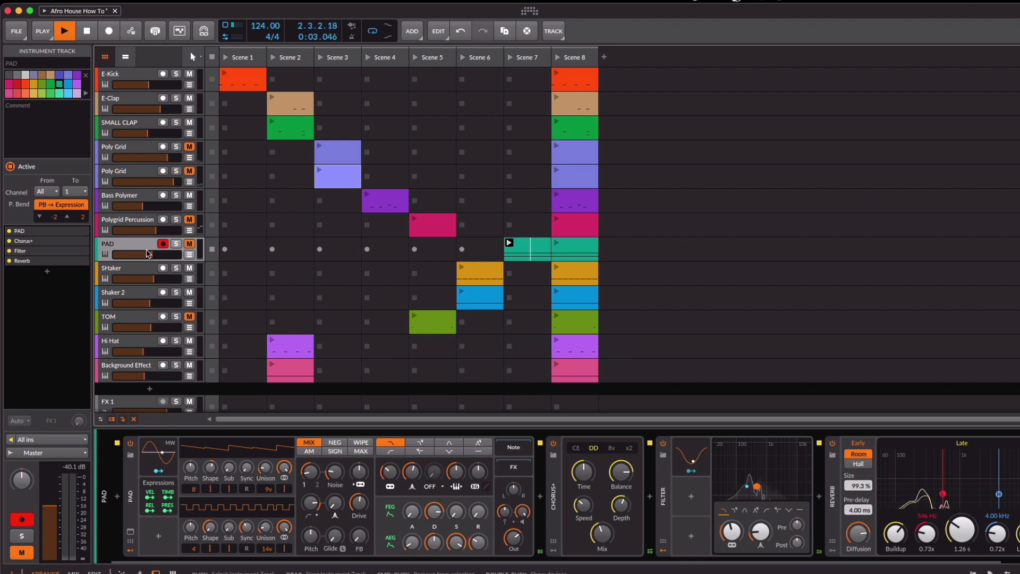
- Solo the SHaker and Shaker 2 tracks and launch Scene 6 to hear both shaker clips
left_click(176, 268)
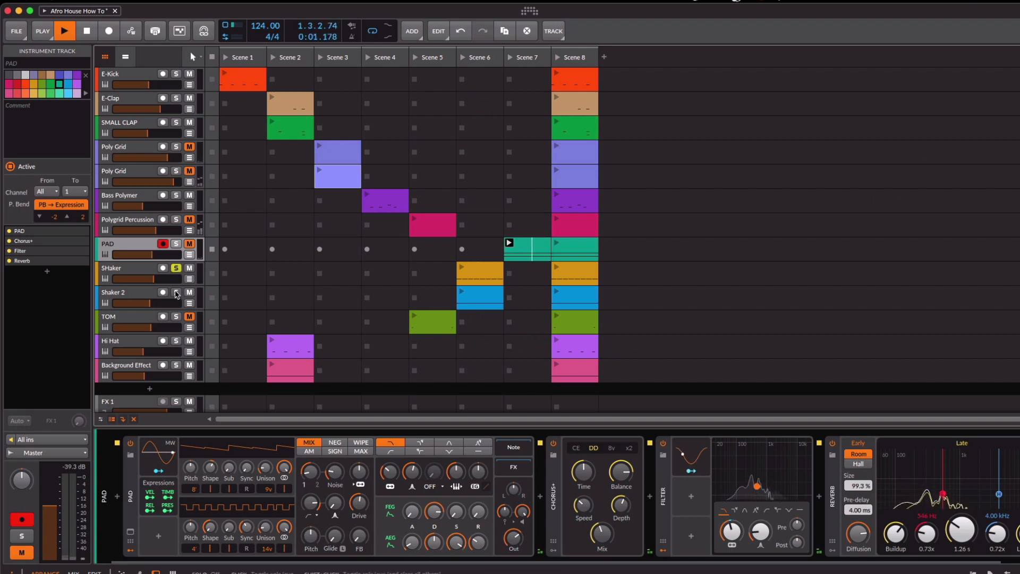
left_click(176, 292)
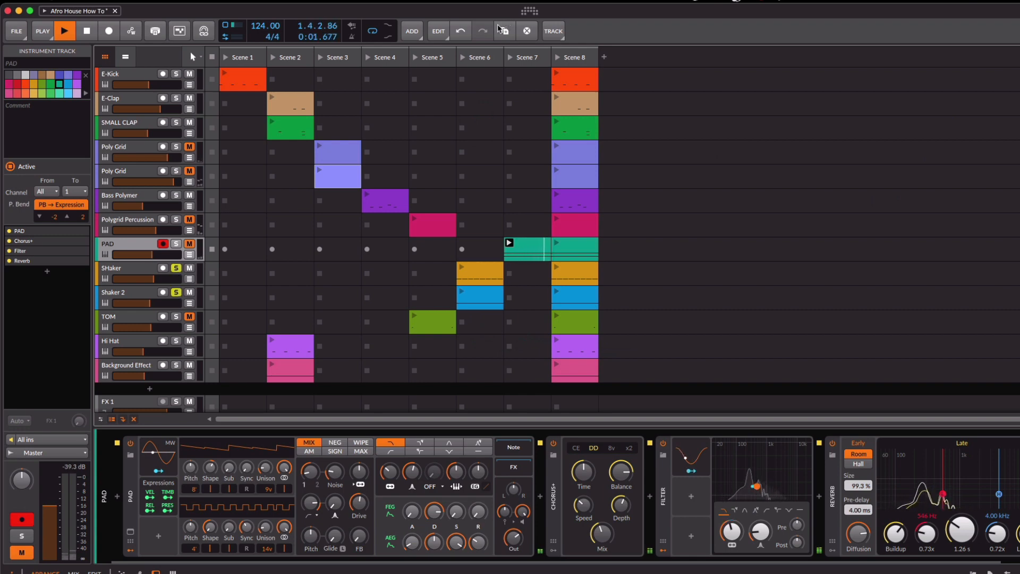
left_click(462, 57)
left_click(176, 293)
left_click(177, 294)
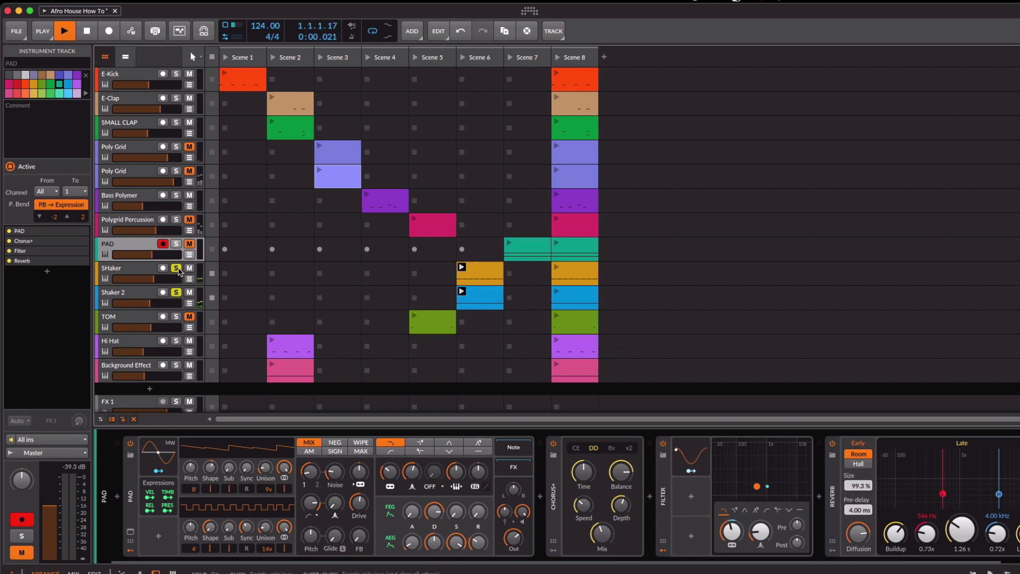
- Unsolo both shaker tracks, unmute all the muted tracks, and launch Scene 8 to hear the full arrangement
key("space")
left_click(179, 270)
left_click(176, 293)
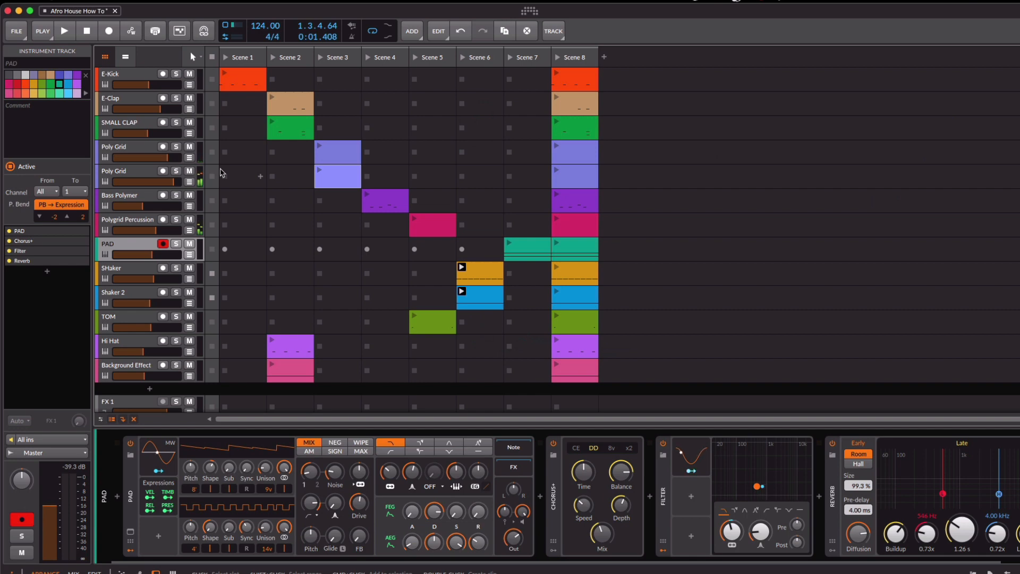
scroll(207, 287, "down", 1)
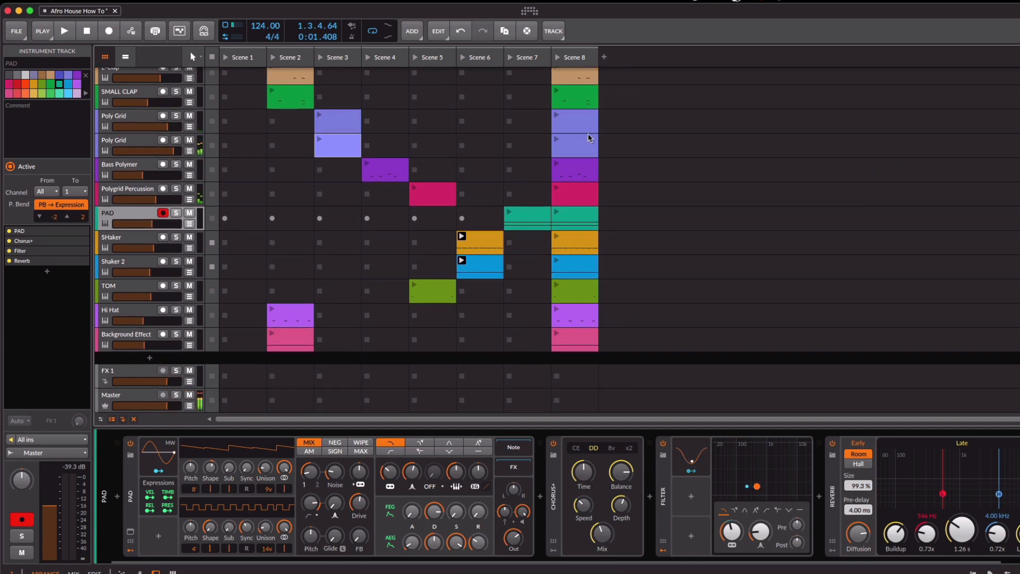
scroll(589, 138, "up", 1)
left_click(557, 58)
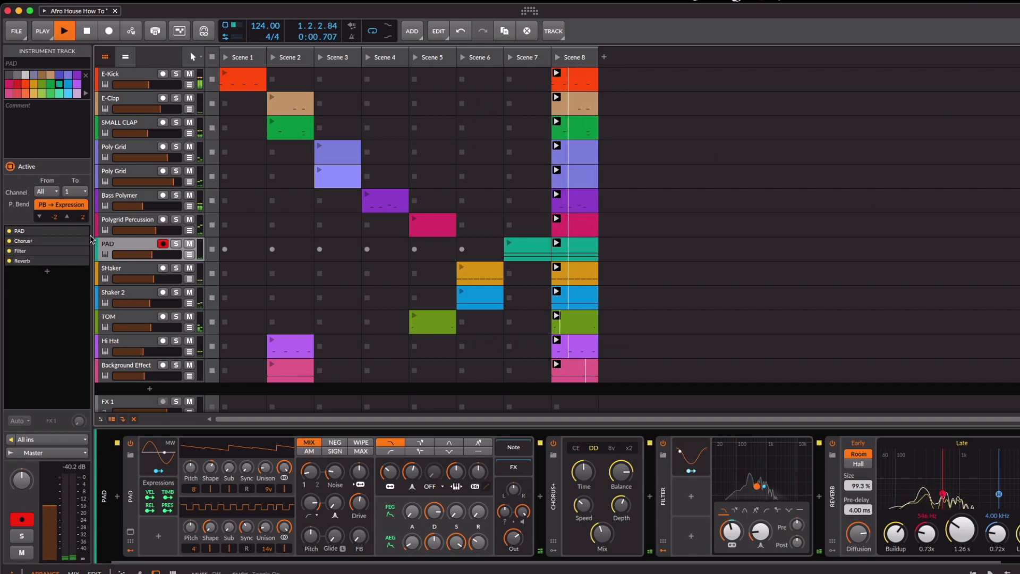
- Set the Time shaper's Mid Mix to about 14% in the Polygrid Percussion track's ShaperBox, and close the plug-in
left_click(148, 222)
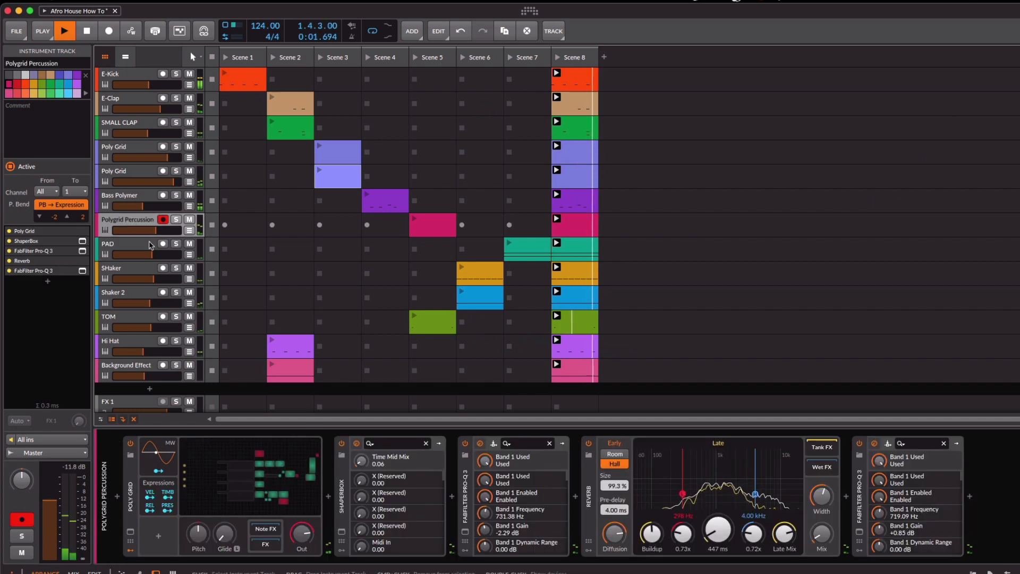
left_click(343, 530)
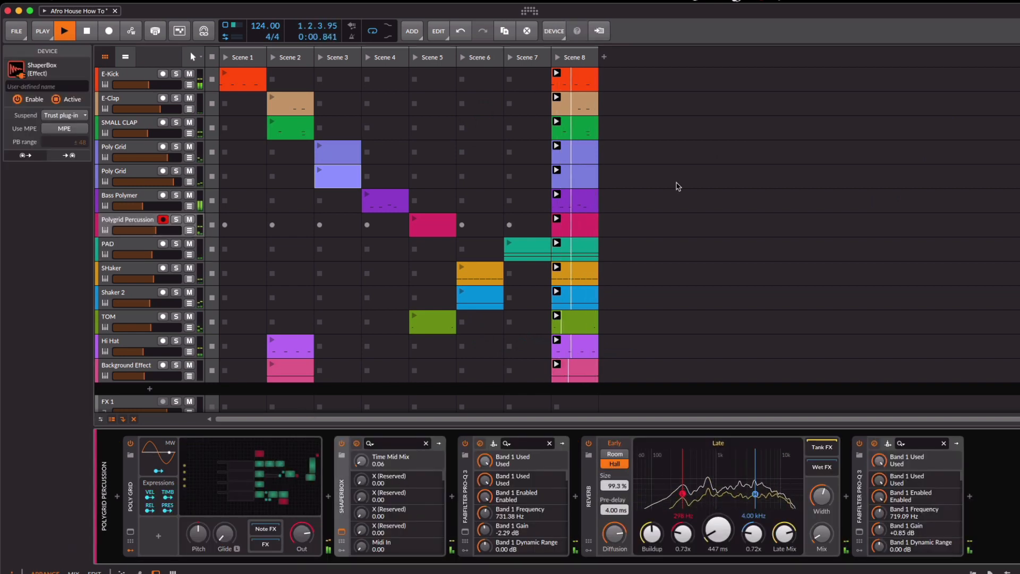
mouse_move(942, 84)
left_mouse_down()
mouse_move(943, 58)
mouse_move(945, 89)
left_mouse_up()
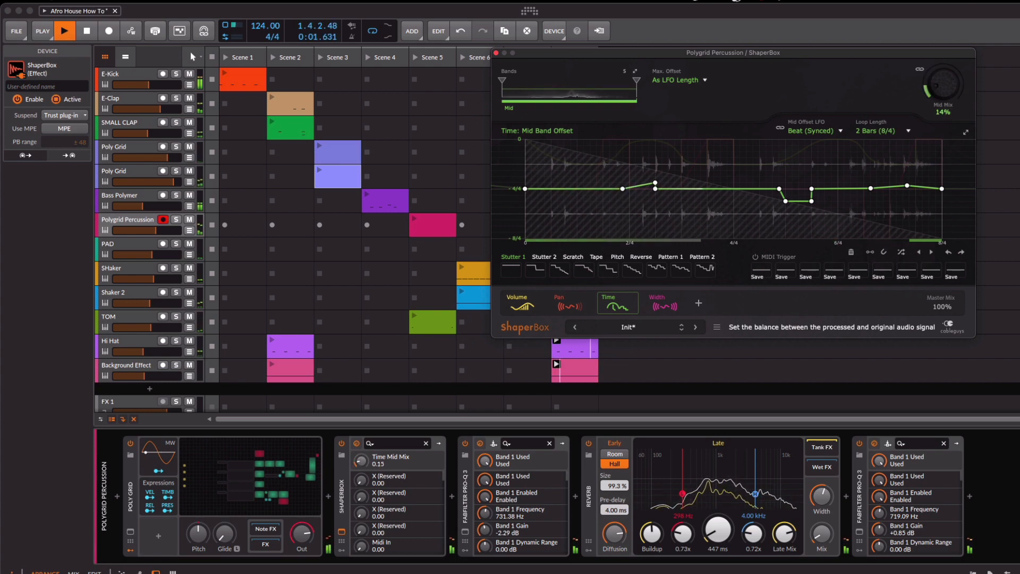
left_click(496, 53)
scroll(201, 222, "down", 2)
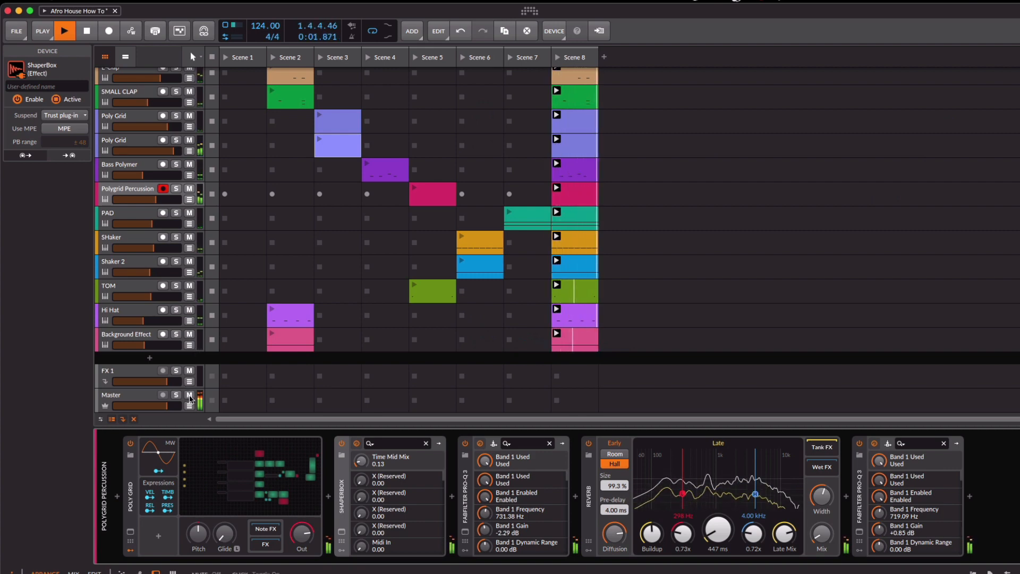
scroll(300, 249, "up", 2)
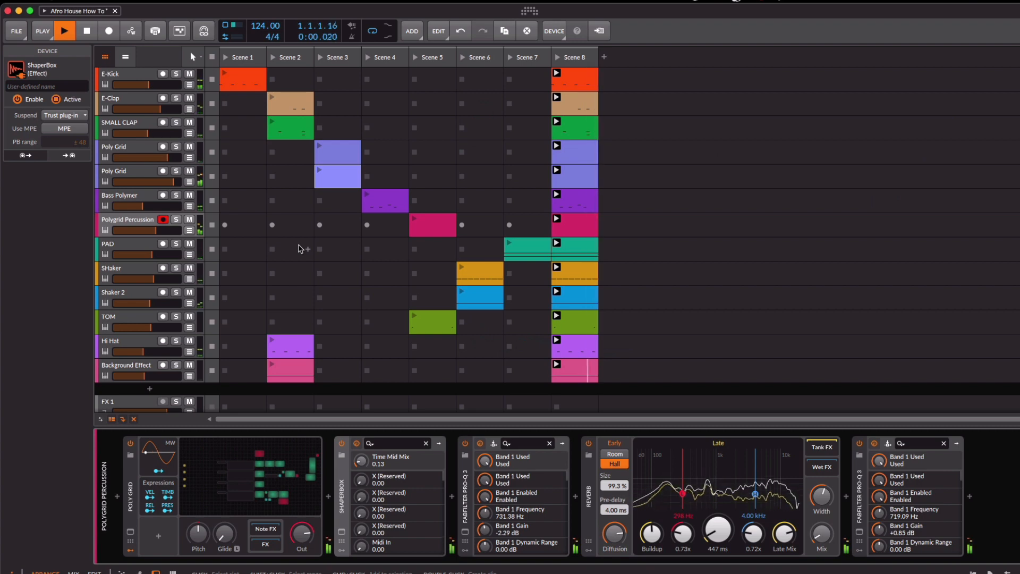